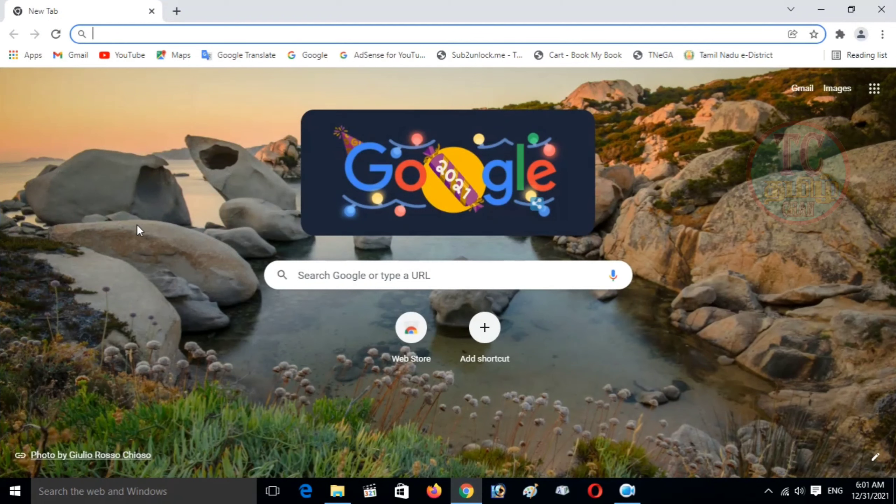
- Search Google for "mantra mfs 100"
{"action": "left_click", "coordinate": [317, 61]}
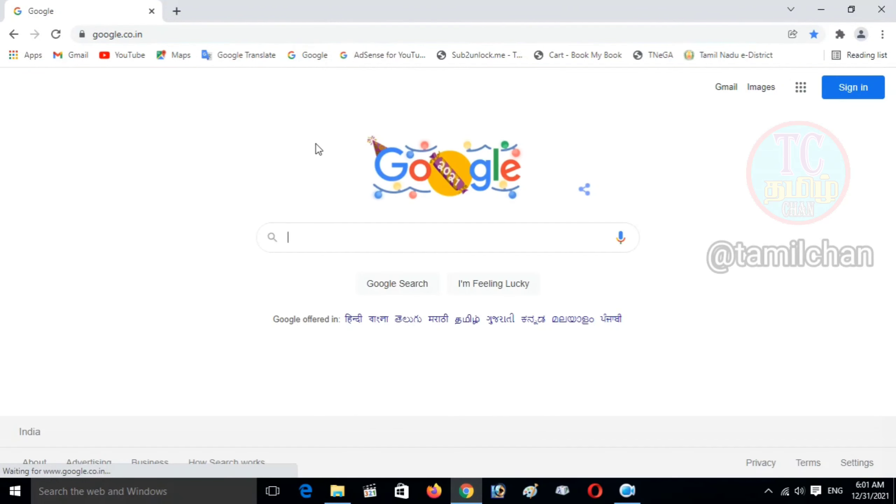
{"action": "type", "text": "m"}
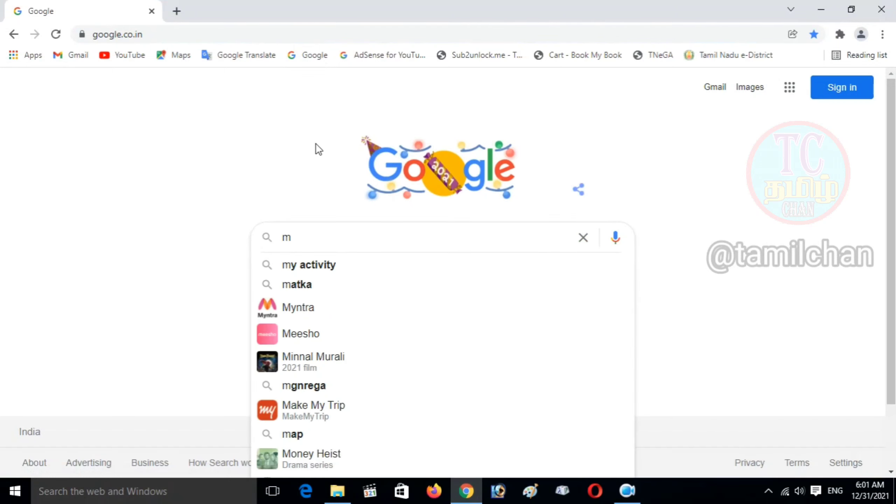
{"action": "type", "text": "antra"}
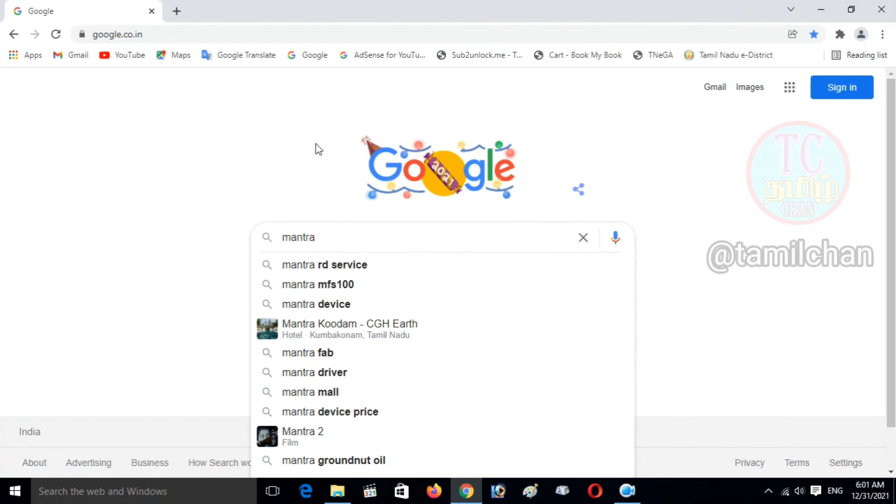
{"action": "type", "text": " mf"}
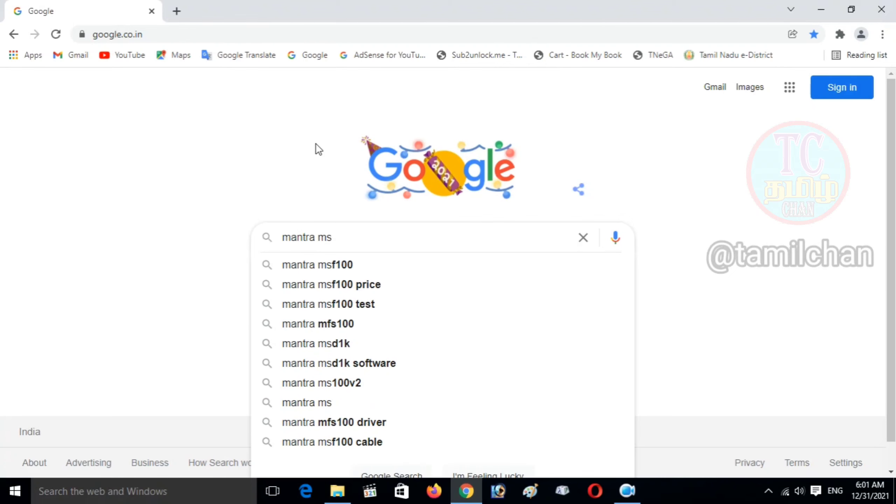
{"action": "type", "text": "s 100"}
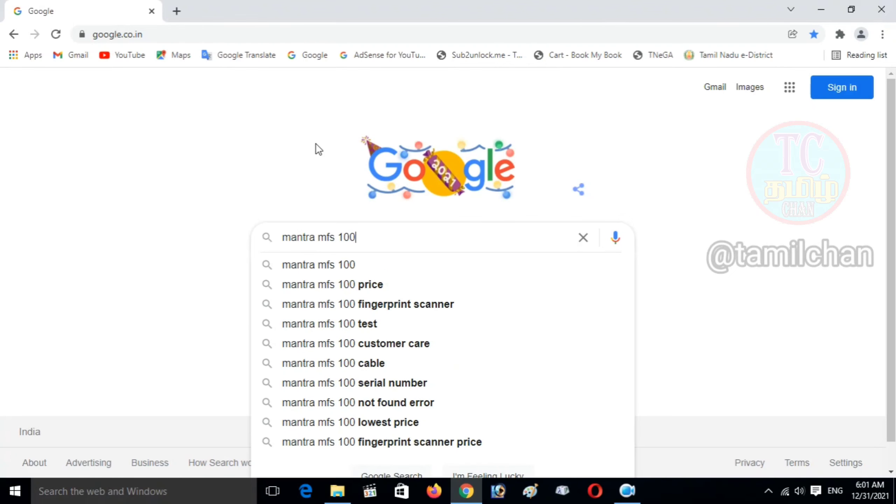
{"action": "key", "text": "Return"}
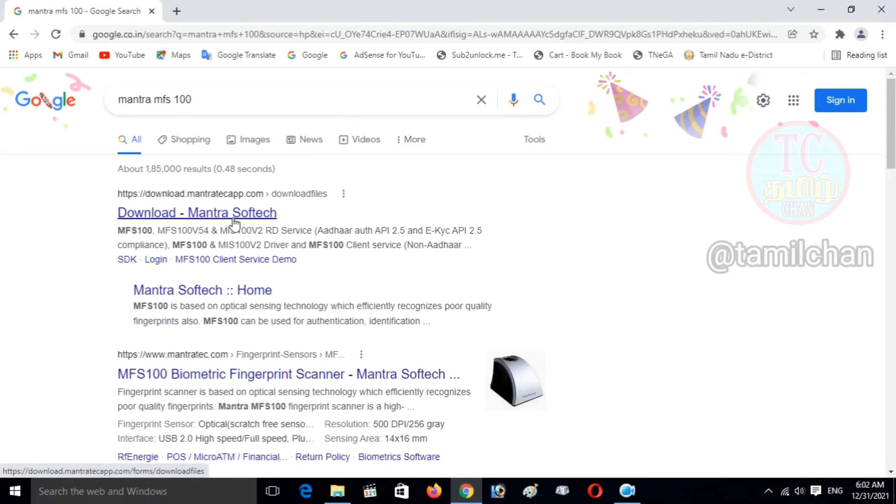
- Open the Download - Mantra Softech search result and submit the captcha code to reach the product downloads
{"action": "left_click", "coordinate": [234, 223]}
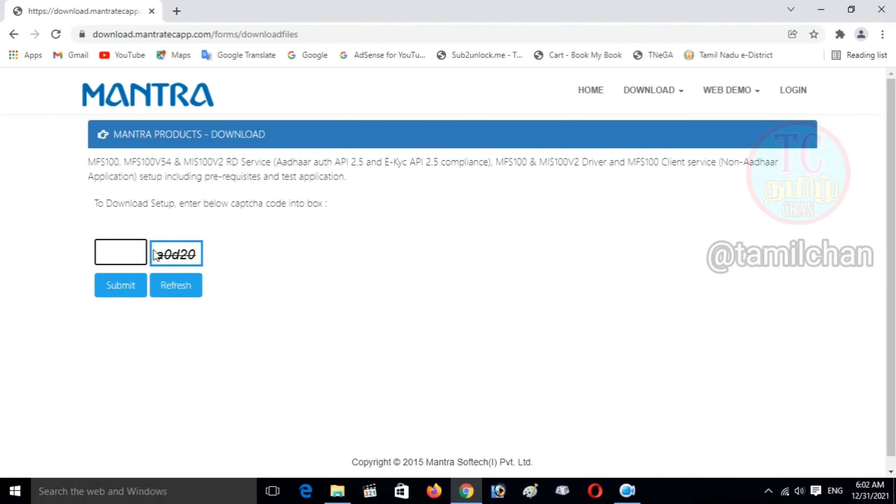
{"action": "type", "text": "a0d20"}
{"action": "left_click", "coordinate": [144, 282]}
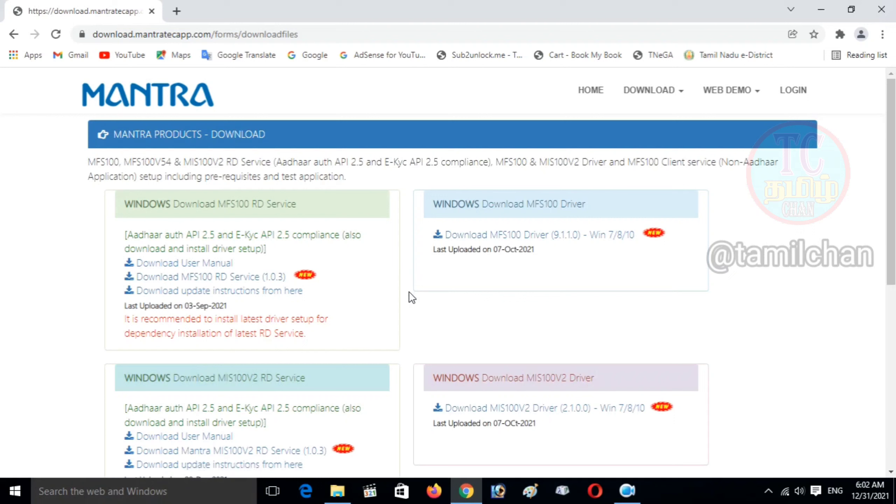
- Download the Windows MFS100 Driver (9.1.1.0) to the Programs download folder and dismiss the completion dialog
{"action": "left_click", "coordinate": [565, 239]}
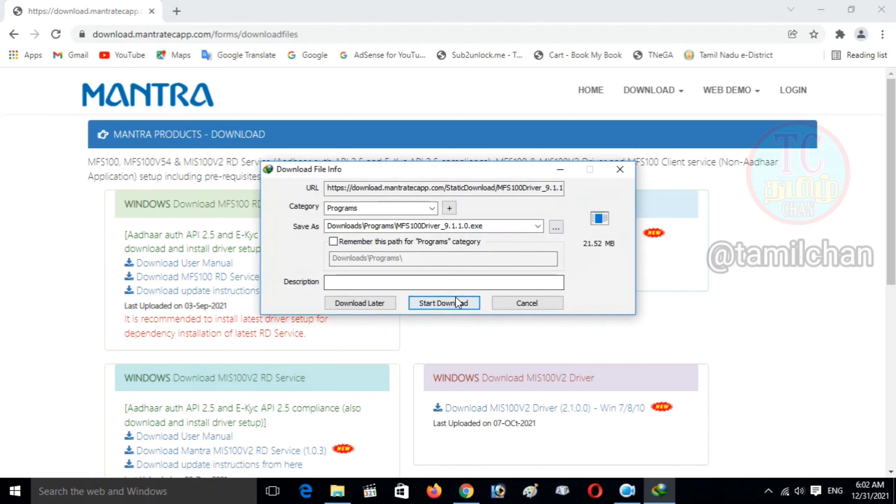
{"action": "left_click", "coordinate": [456, 300]}
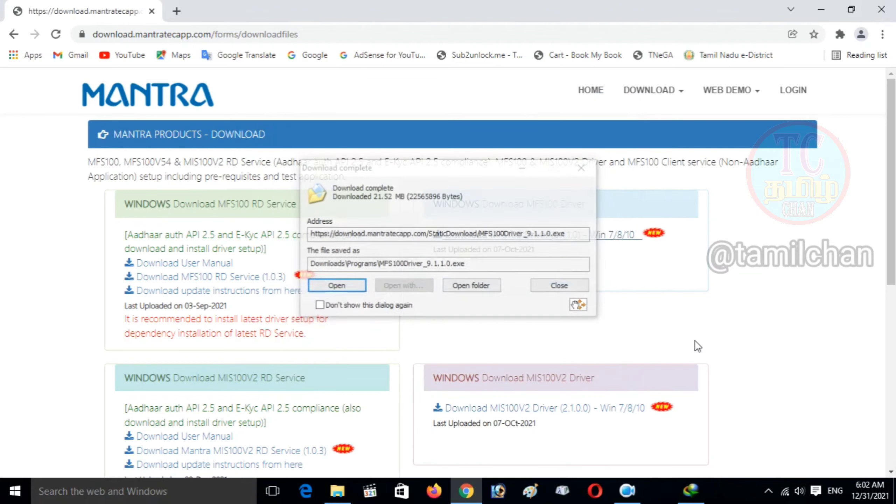
{"action": "left_click", "coordinate": [551, 285]}
- Download the Windows MFS100 Client Service installer, version 9.0.3.7, and dismiss the completion dialog
{"action": "scroll", "coordinate": [475, 311], "scroll_direction": "down", "scroll_amount": 2}
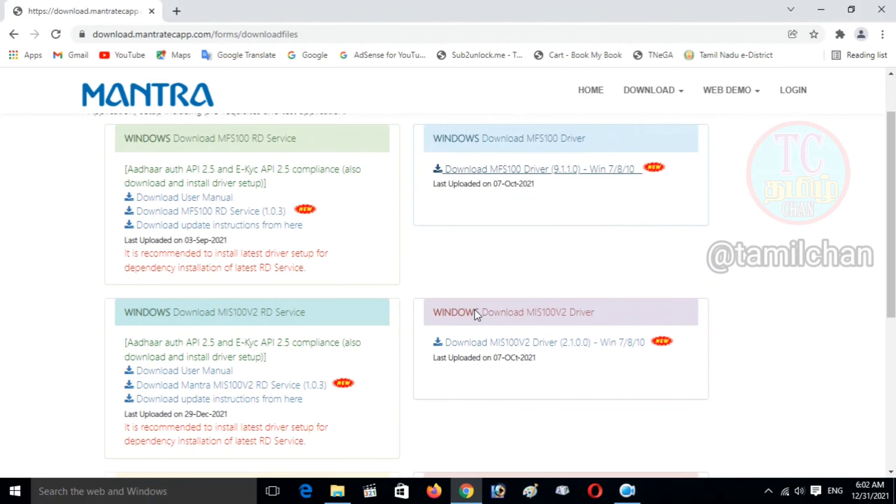
{"action": "scroll", "coordinate": [475, 309], "scroll_direction": "down", "scroll_amount": 8}
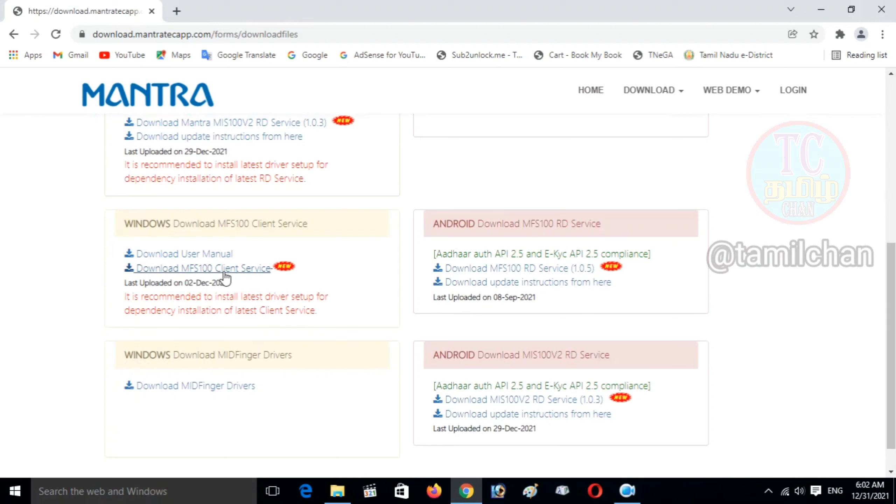
{"action": "left_click", "coordinate": [242, 273]}
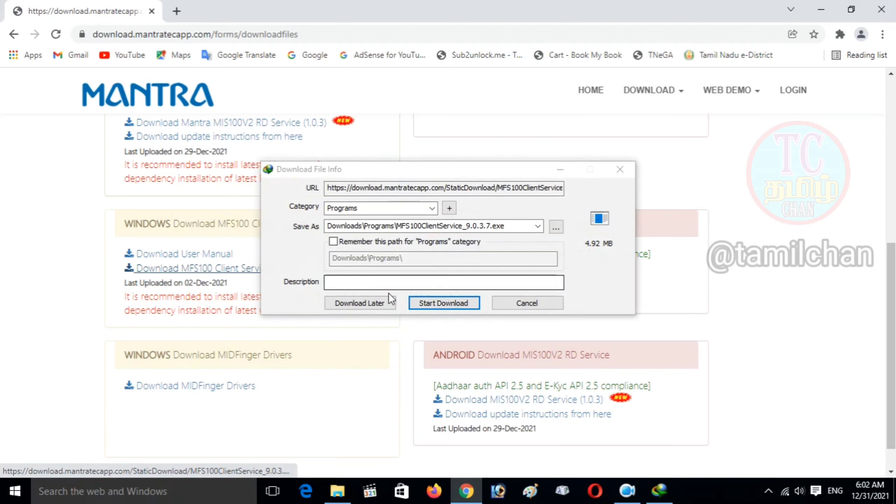
{"action": "left_click", "coordinate": [441, 302]}
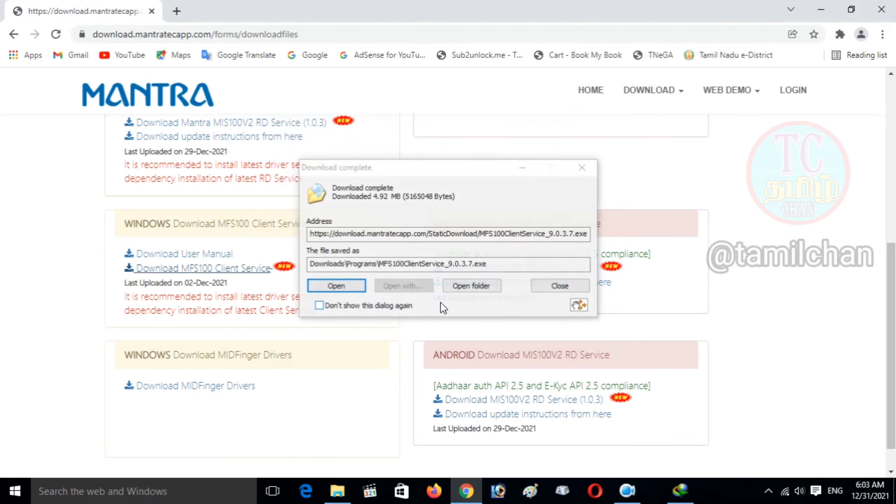
{"action": "left_click", "coordinate": [561, 286]}
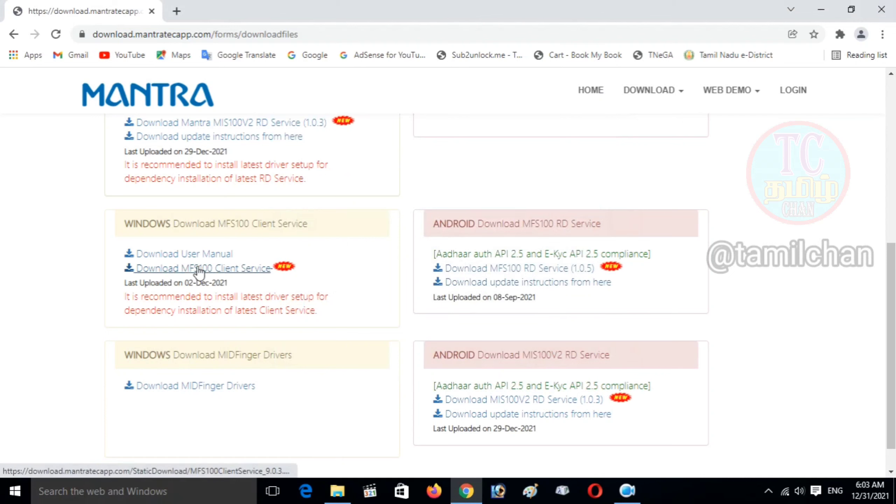
- Download the user manual PDF for the Windows MFS100 Client Service and dismiss the completion dialog
{"action": "left_click", "coordinate": [211, 256]}
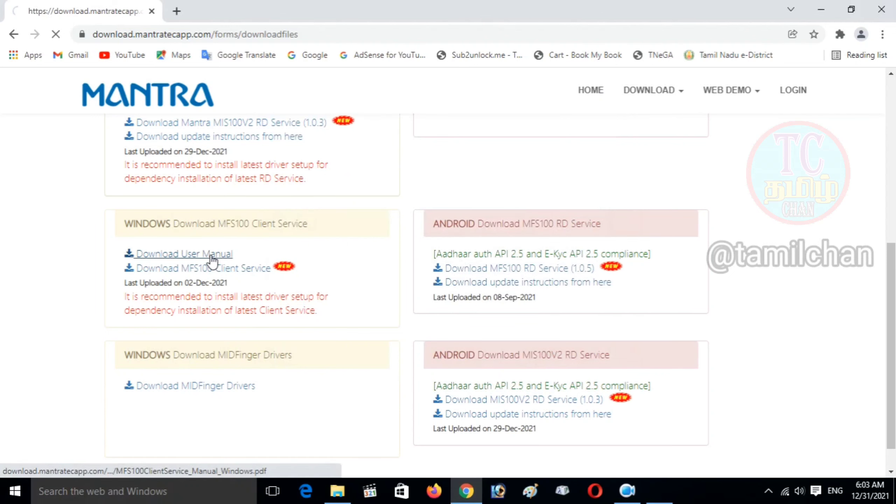
{"action": "left_click", "coordinate": [428, 304]}
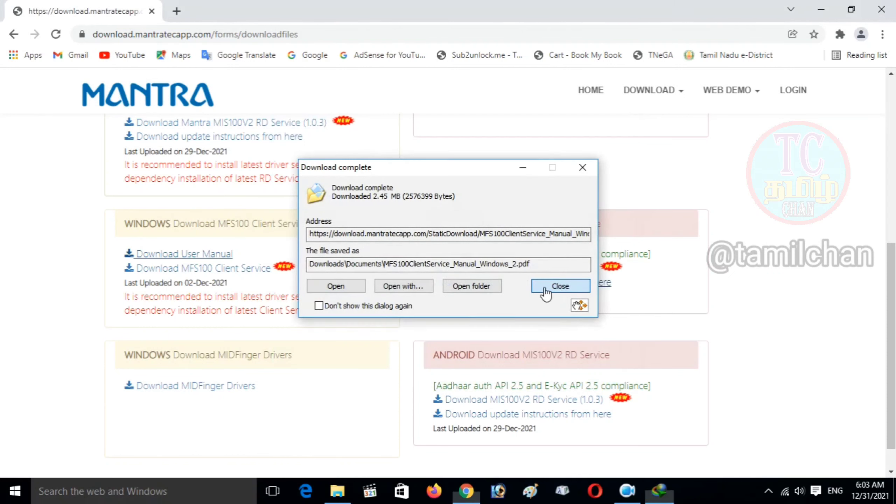
{"action": "left_click", "coordinate": [550, 288]}
- Download the Windows MFS100 RD Service (1.0.3) installer and dismiss the completion dialog
{"action": "scroll", "coordinate": [347, 303], "scroll_direction": "up", "scroll_amount": 3}
{"action": "scroll", "coordinate": [348, 304], "scroll_direction": "up", "scroll_amount": 1}
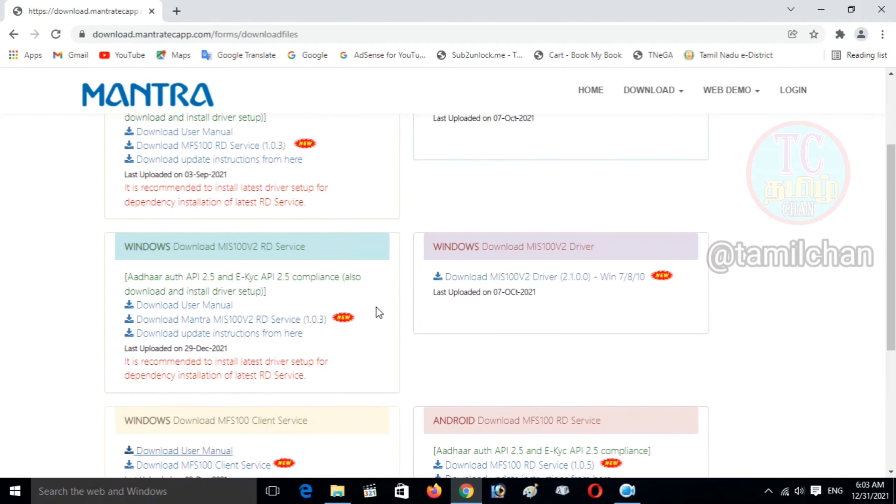
{"action": "scroll", "coordinate": [377, 307], "scroll_direction": "up", "scroll_amount": 2}
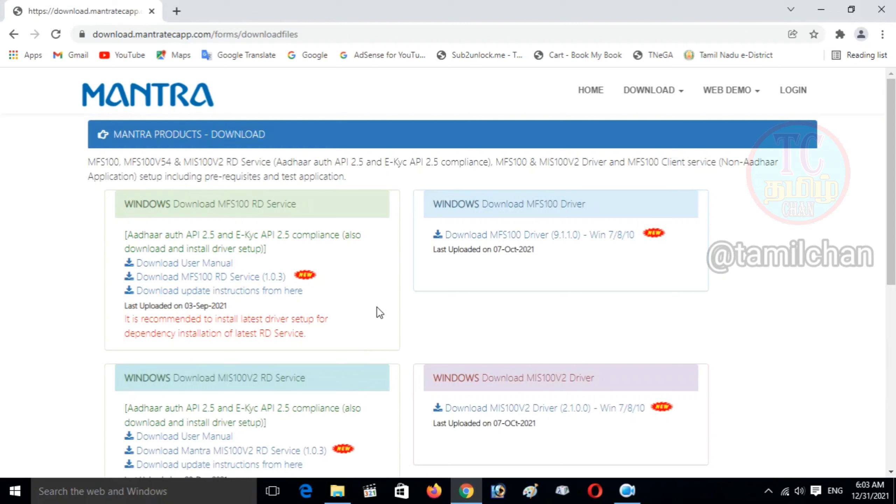
{"action": "left_click", "coordinate": [244, 280]}
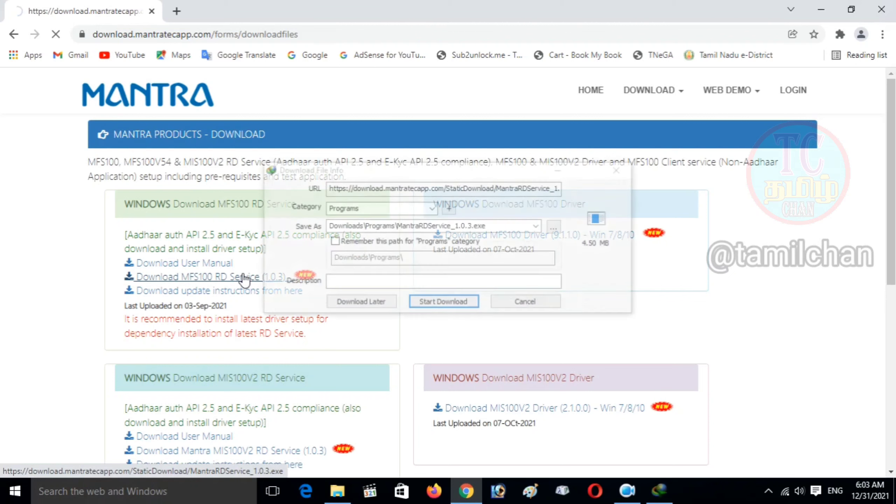
{"action": "left_click", "coordinate": [418, 303]}
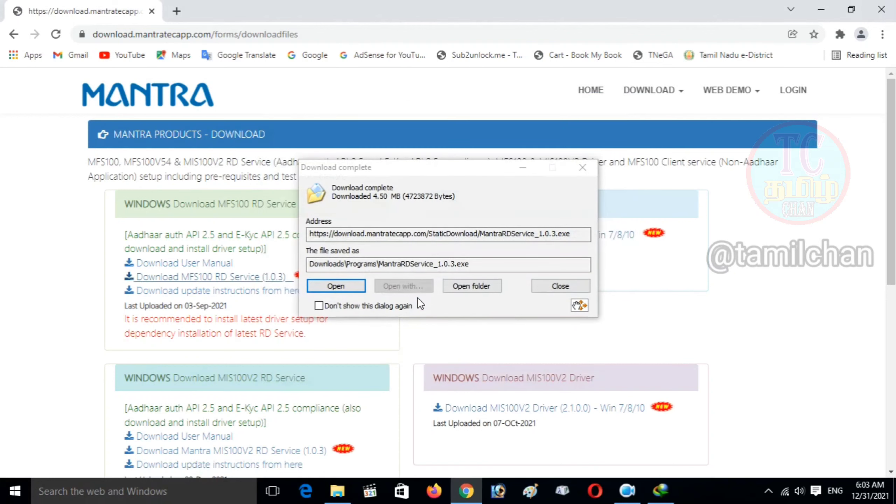
{"action": "left_click", "coordinate": [569, 286]}
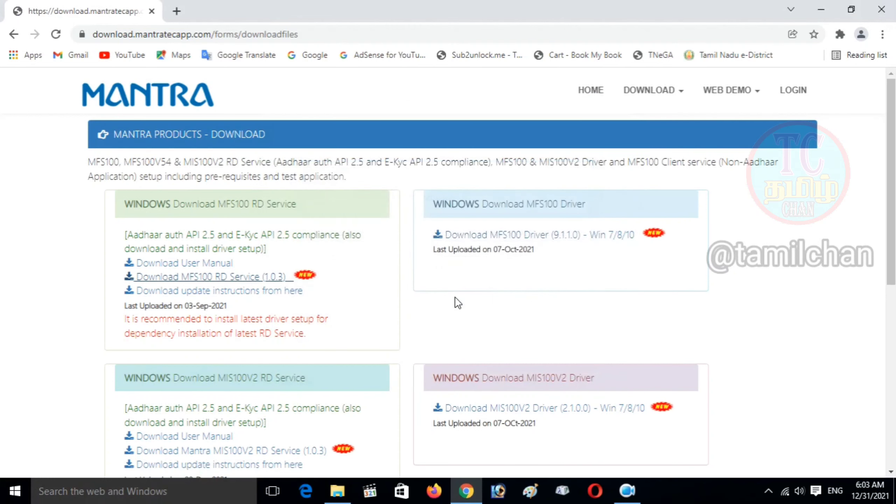
- Download the user manual PDF for the Windows MFS100 RD Service and dismiss the completion dialog
{"action": "left_click", "coordinate": [221, 268]}
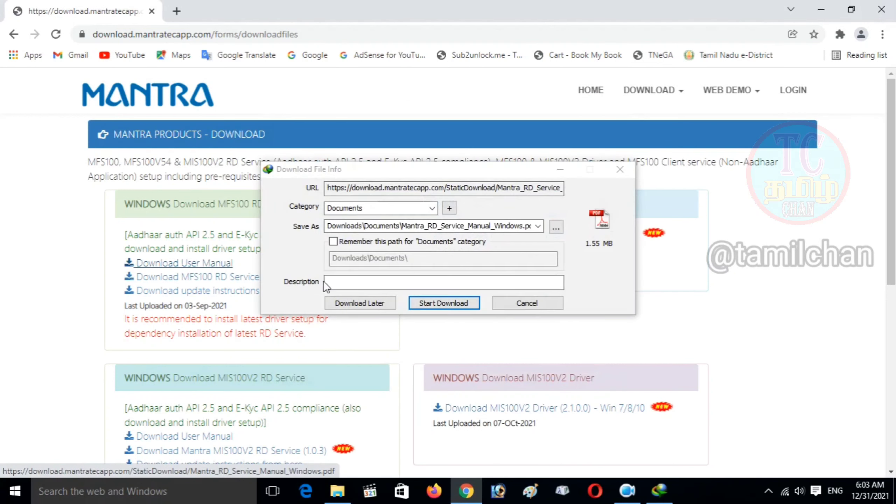
{"action": "left_click", "coordinate": [437, 301]}
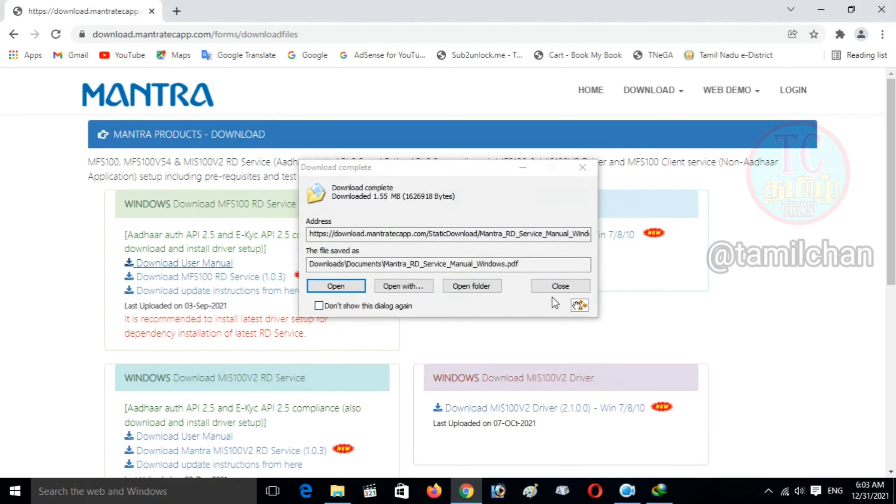
{"action": "left_click", "coordinate": [559, 287]}
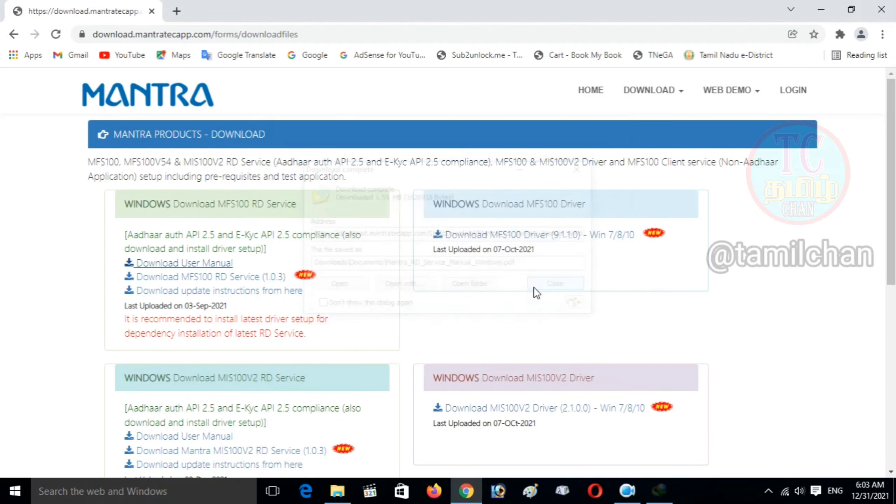
- Minimize the browser and open the Programs folder inside Downloads in File Explorer
{"action": "left_click", "coordinate": [819, 11]}
{"action": "left_click", "coordinate": [3, 29]}
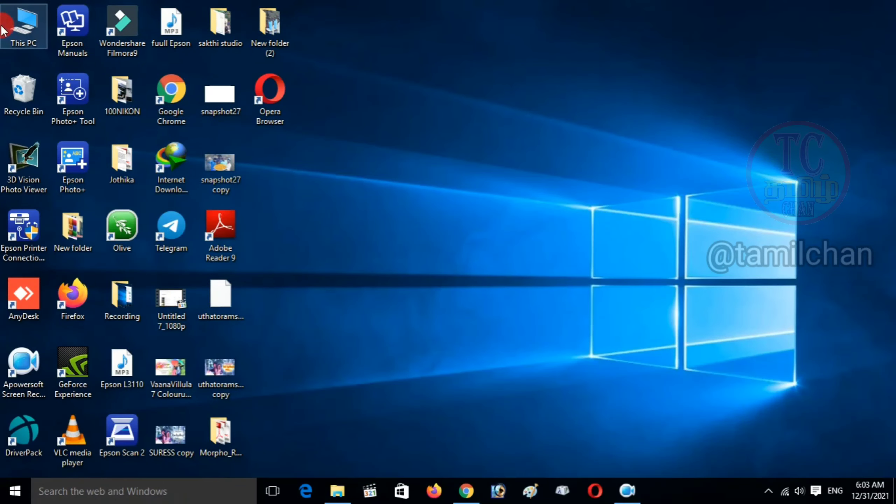
{"action": "double_click", "coordinate": [3, 28]}
{"action": "left_click", "coordinate": [57, 98]}
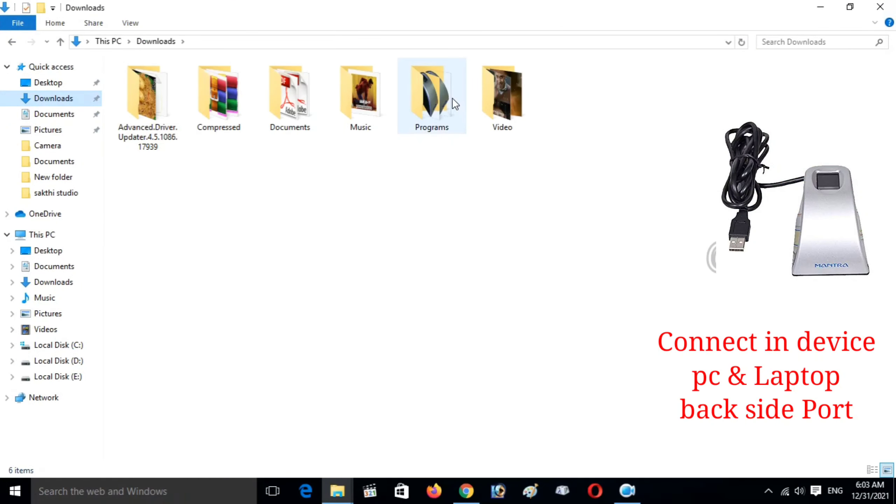
{"action": "double_click", "coordinate": [438, 99]}
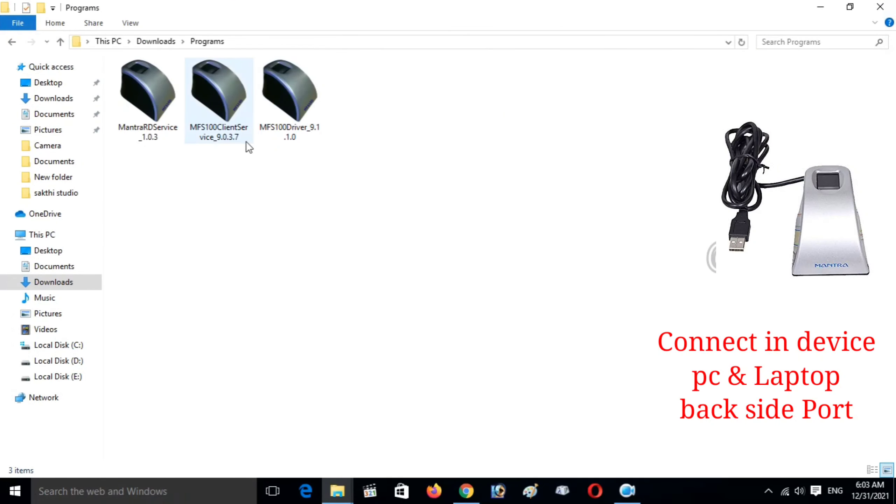
- Run MFS100Driver_9.1.1.0 as administrator, install it to the default location, and minimize the folder window
{"action": "left_click", "coordinate": [303, 117]}
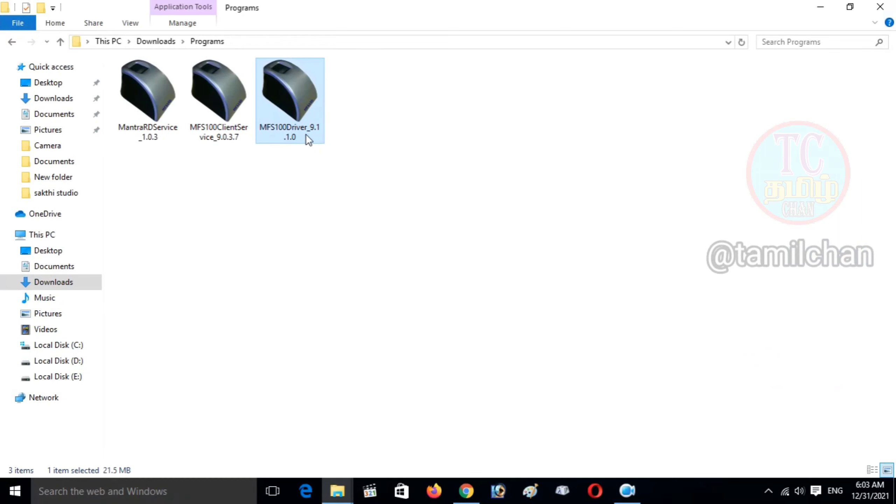
{"action": "right_click", "coordinate": [300, 122]}
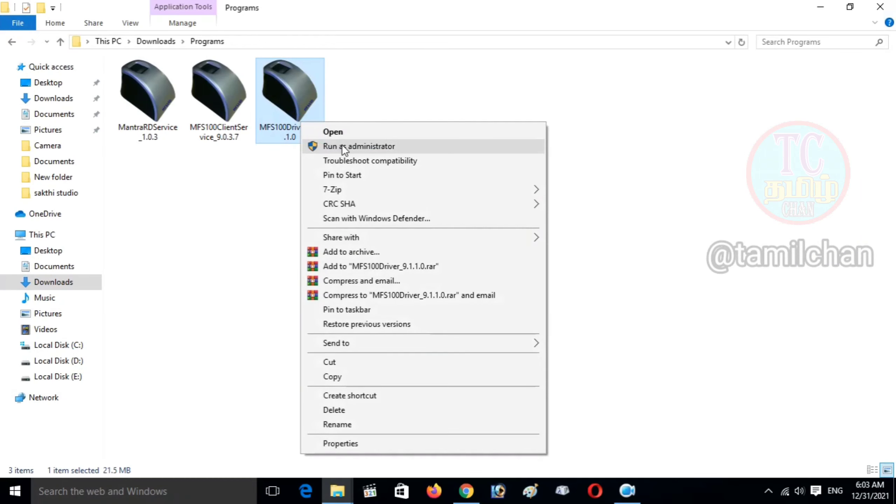
{"action": "left_click", "coordinate": [342, 146]}
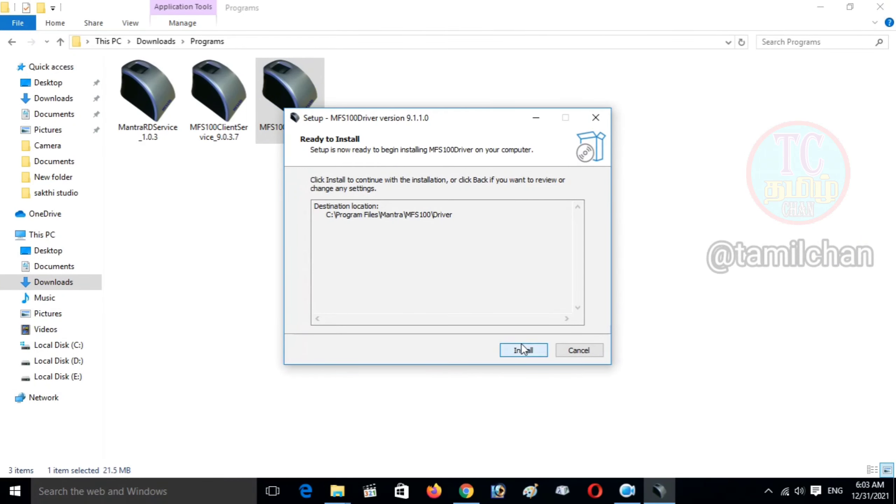
{"action": "left_click", "coordinate": [523, 349]}
{"action": "left_click", "coordinate": [821, 7]}
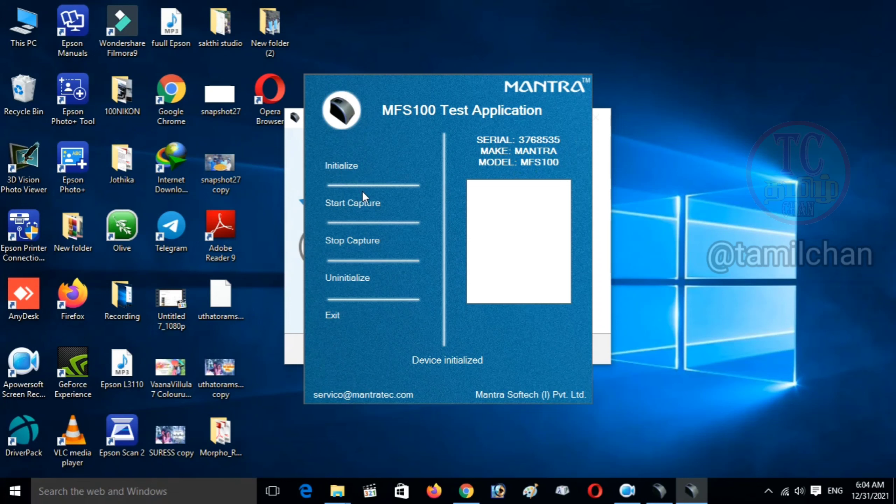
- Capture a test fingerprint in the MFS100 Test Application and close both the test application and the driver setup
{"action": "left_click", "coordinate": [367, 208]}
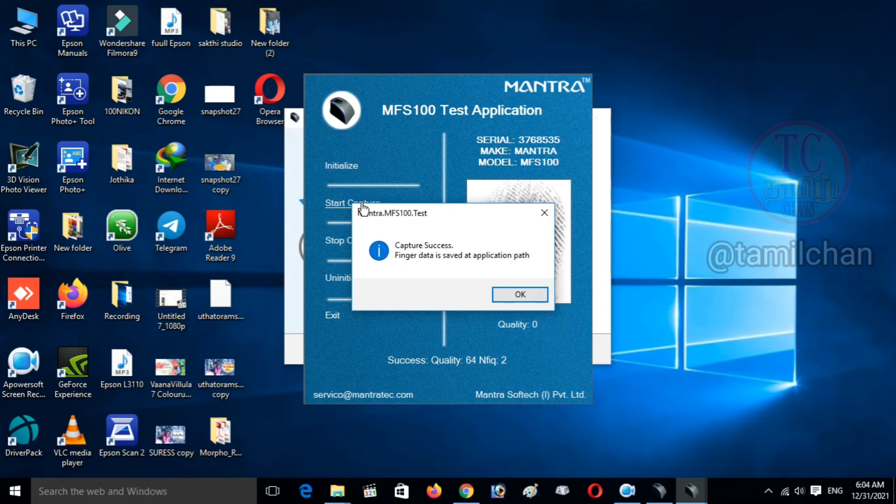
{"action": "left_click", "coordinate": [515, 298]}
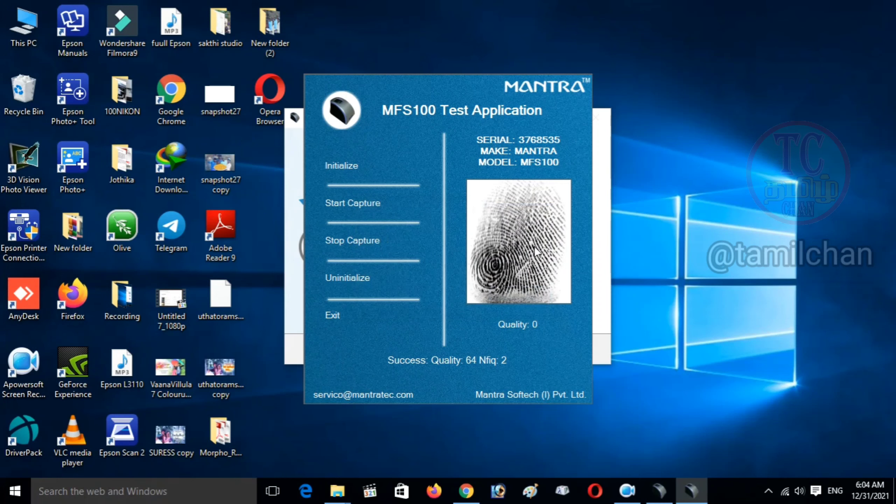
{"action": "left_click", "coordinate": [335, 315]}
{"action": "left_click", "coordinate": [524, 350]}
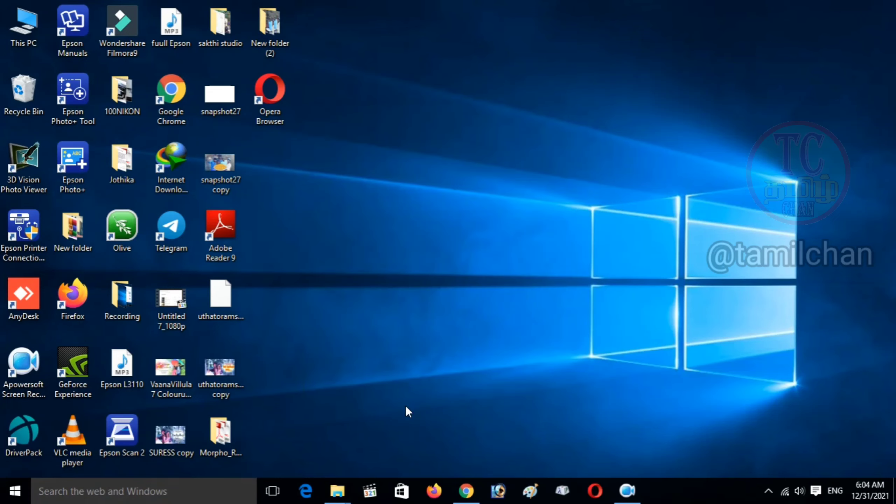
- Close the MIDFingerDriver folder window and bring the Programs folder window to the front
{"action": "mouse_move", "coordinate": [344, 484]}
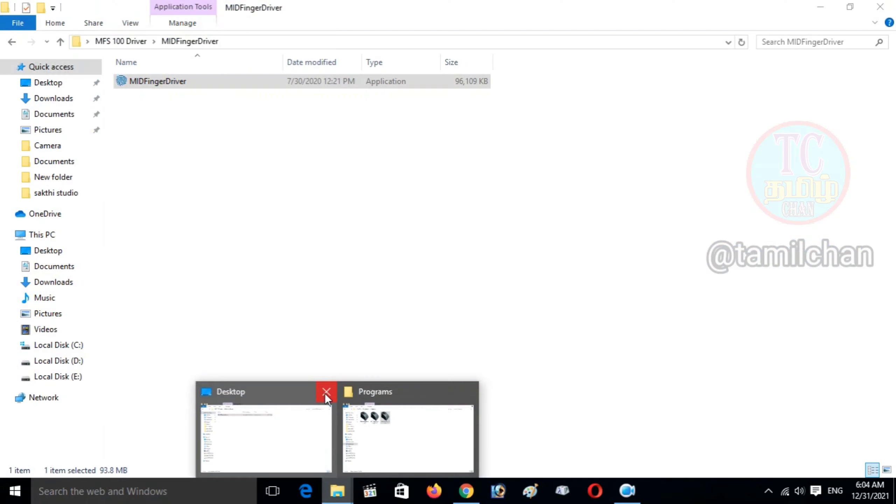
{"action": "left_click", "coordinate": [325, 394]}
{"action": "left_click", "coordinate": [342, 466]}
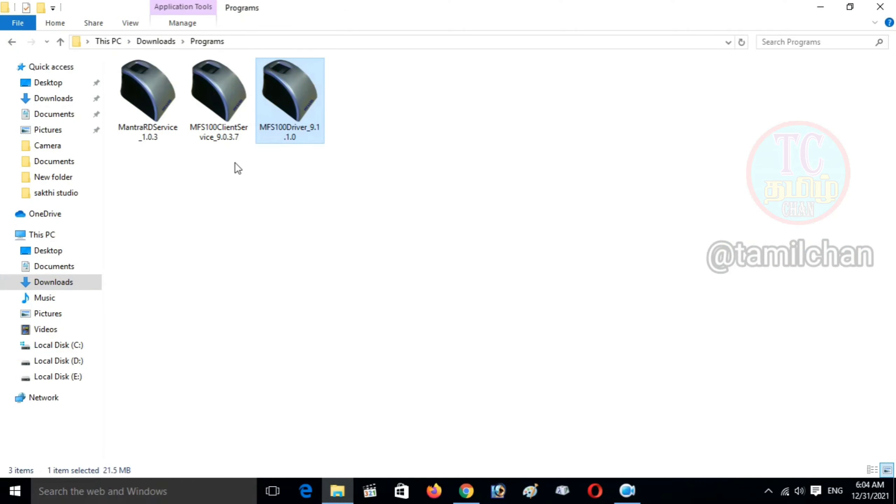
- Run MFS100ClientService_9.0.3.7 as administrator, install it to the default location and finish the setup, minimizing the folder window
{"action": "left_click", "coordinate": [227, 138]}
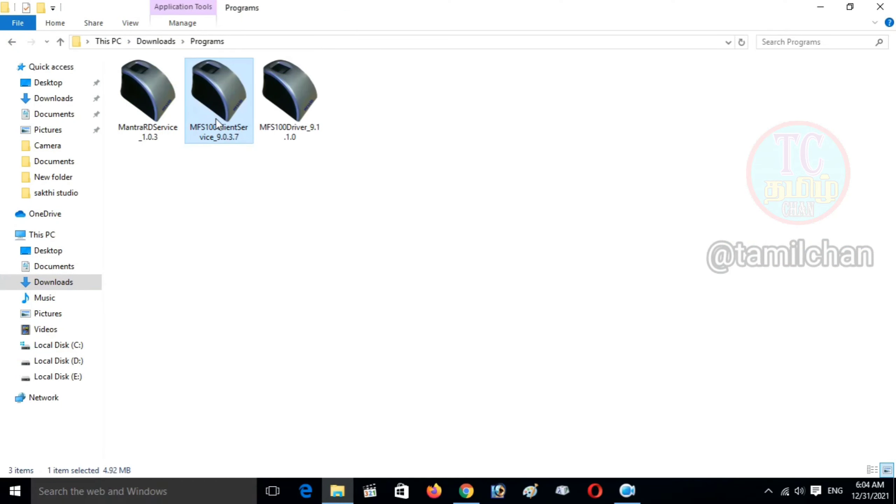
{"action": "right_click", "coordinate": [216, 120]}
{"action": "left_click", "coordinate": [239, 142]}
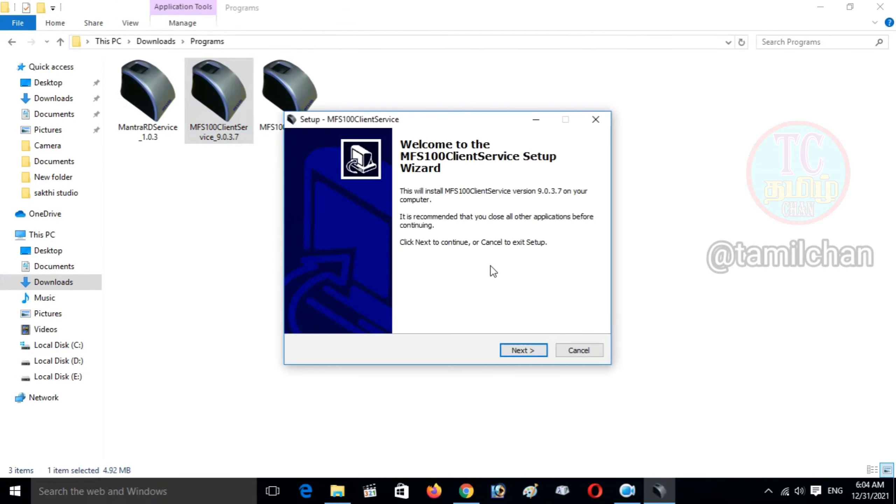
{"action": "left_click", "coordinate": [518, 350]}
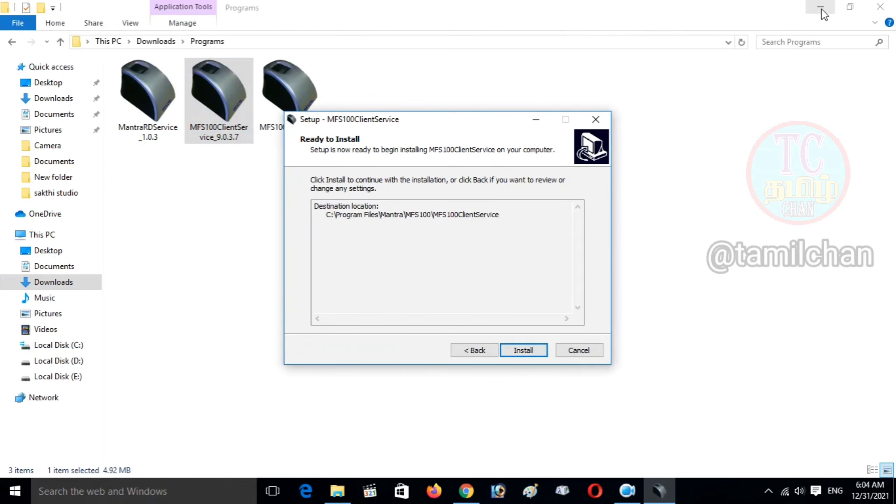
{"action": "left_click", "coordinate": [821, 10]}
{"action": "left_click", "coordinate": [526, 349]}
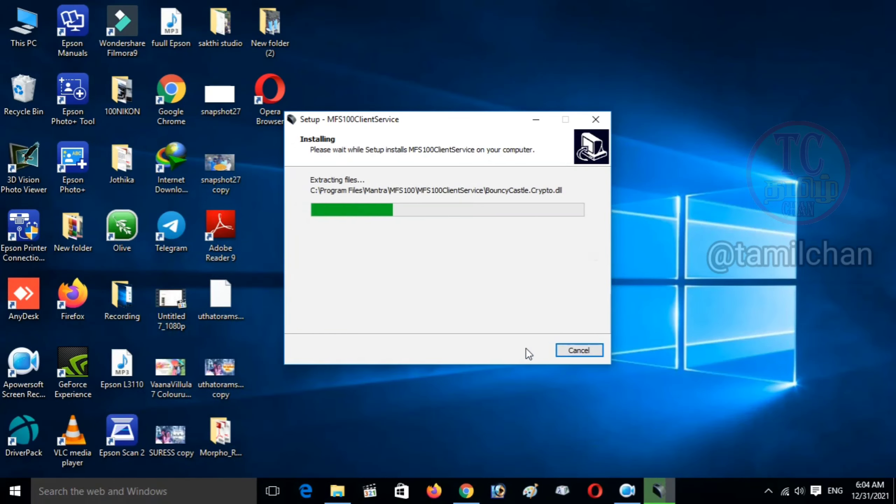
{"action": "left_click", "coordinate": [527, 349]}
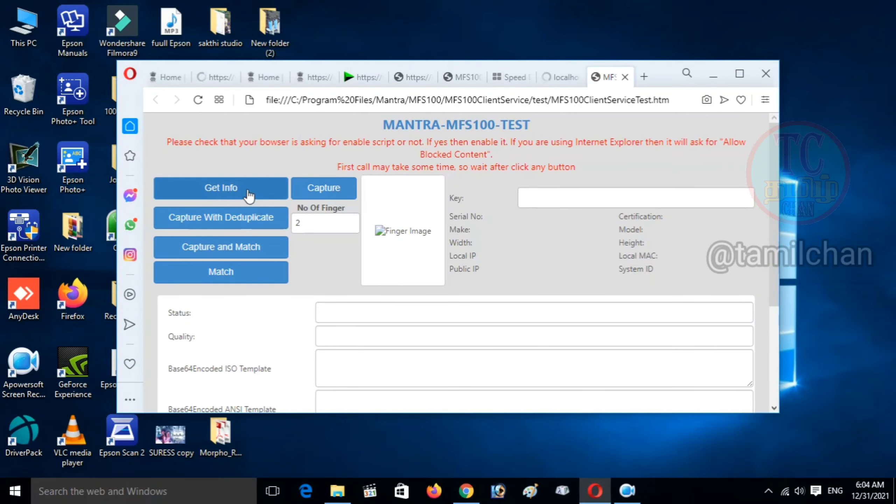
- Get the device info and capture a fingerprint on the MANTRA-MFS100-TEST page, and quit Opera after viewing the results
{"action": "left_click", "coordinate": [249, 194]}
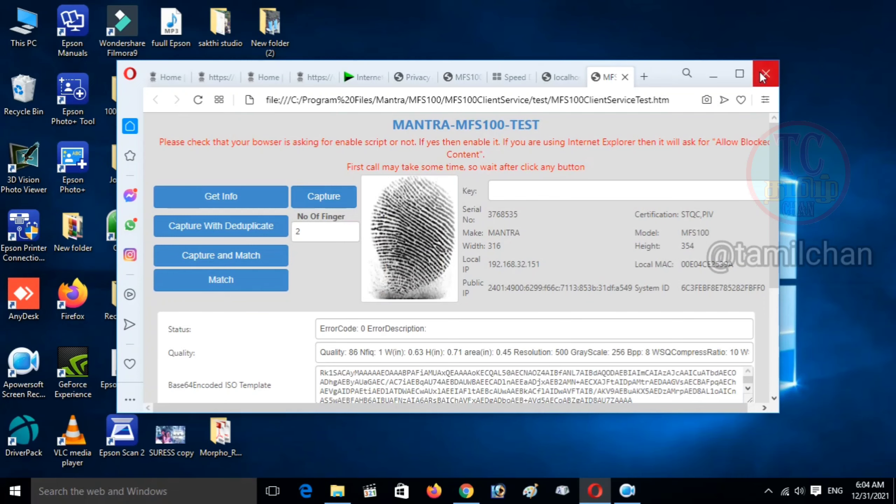
{"action": "left_click", "coordinate": [740, 74]}
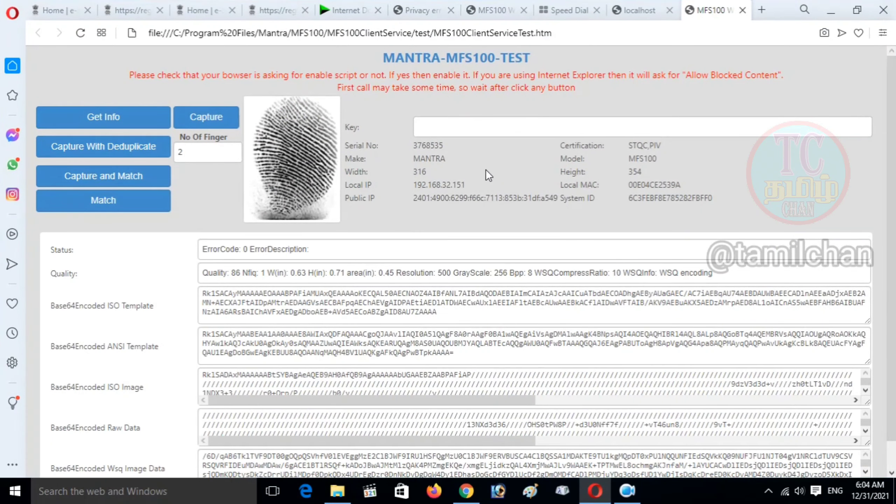
{"action": "left_click", "coordinate": [885, 7]}
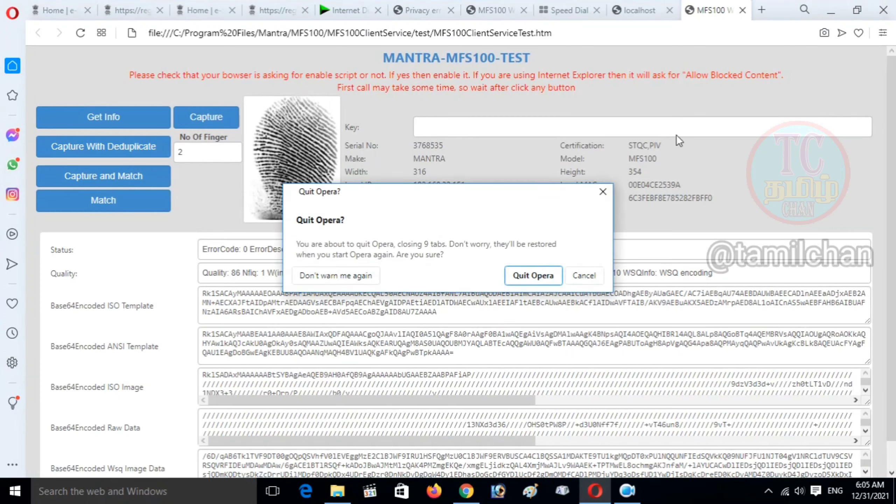
{"action": "left_click", "coordinate": [517, 275]}
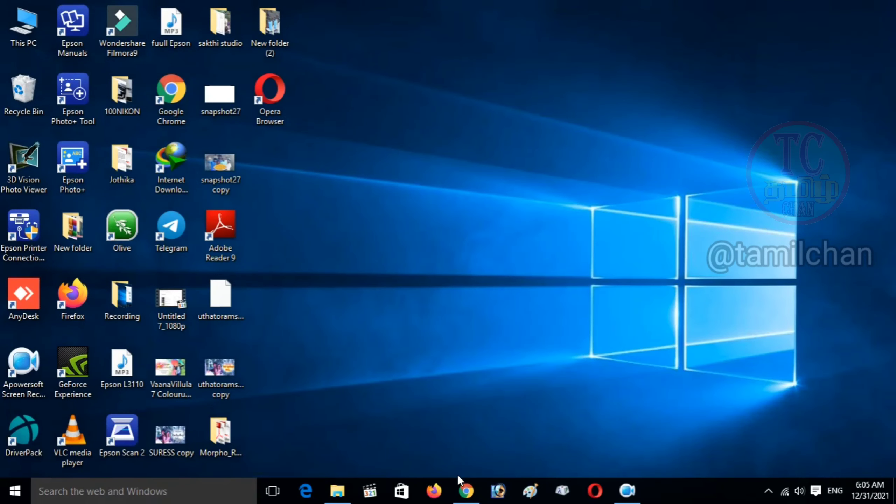
- Run MantraRDService_1.0.3 from the Programs folder as administrator and install it with the default destination and Start Menu folder
{"action": "left_click", "coordinate": [338, 483]}
{"action": "left_click", "coordinate": [152, 139]}
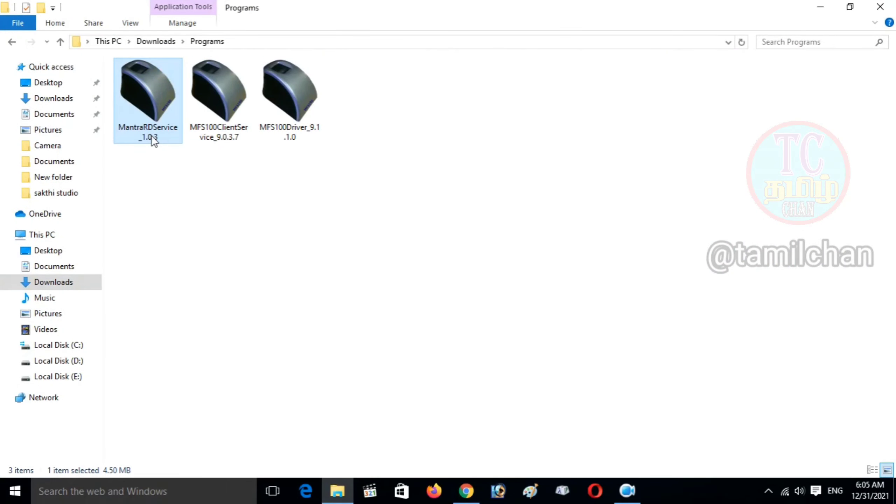
{"action": "right_click", "coordinate": [146, 113]}
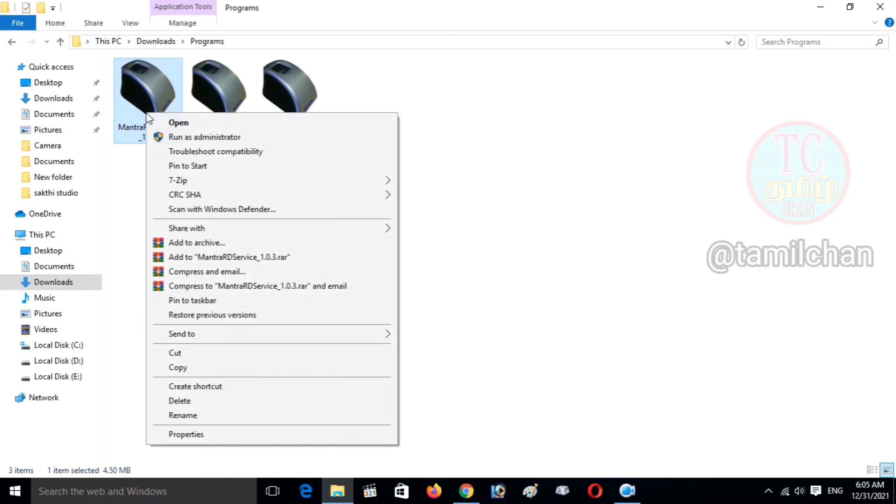
{"action": "left_click", "coordinate": [174, 136]}
{"action": "left_click", "coordinate": [521, 361]}
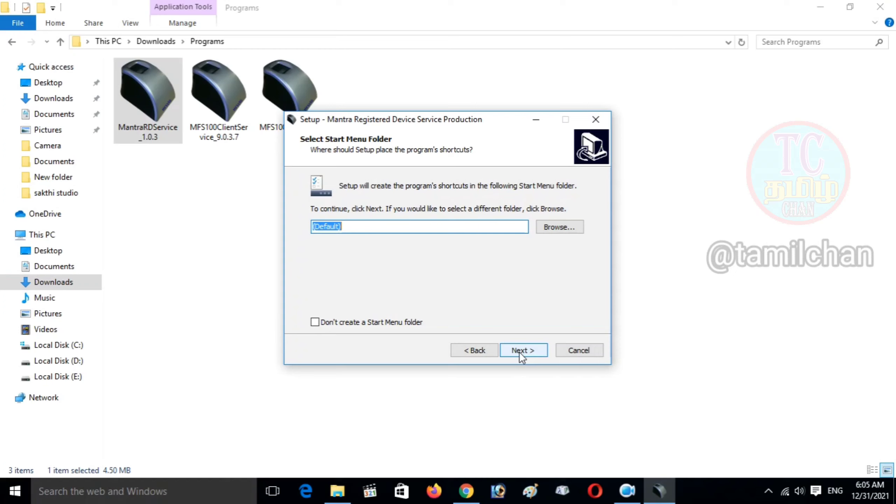
{"action": "left_click", "coordinate": [519, 351]}
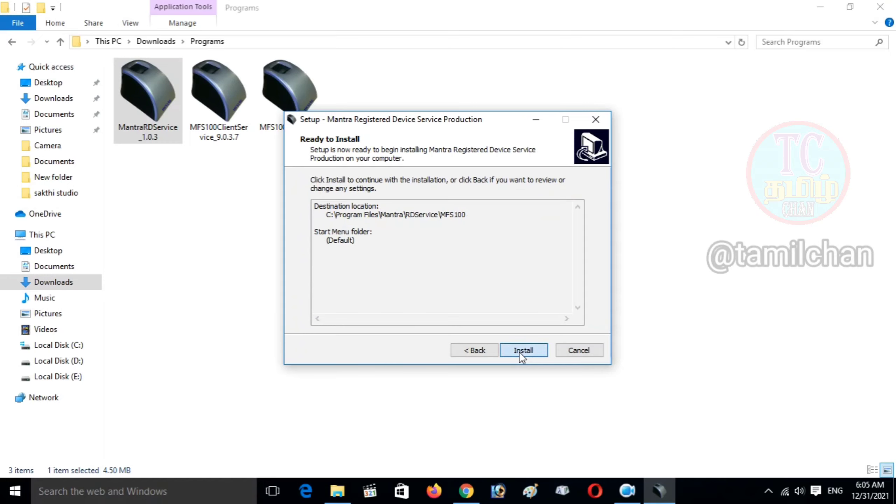
{"action": "left_click", "coordinate": [519, 351]}
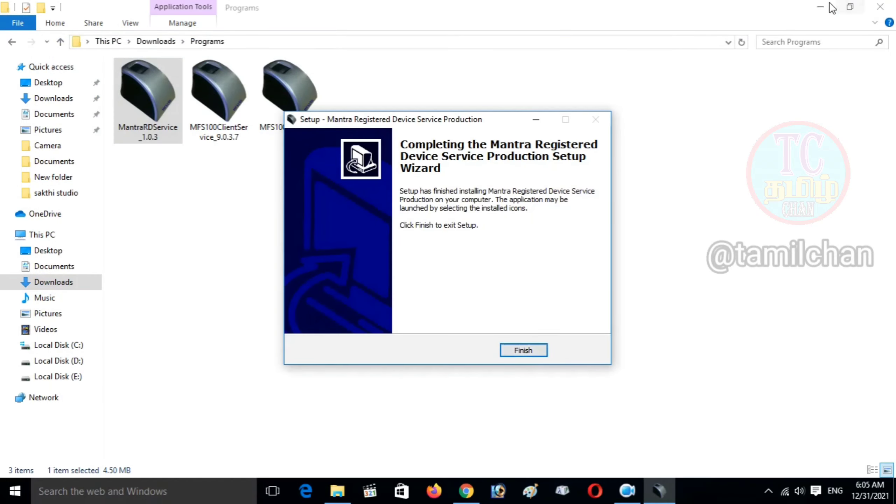
{"action": "left_click", "coordinate": [820, 7]}
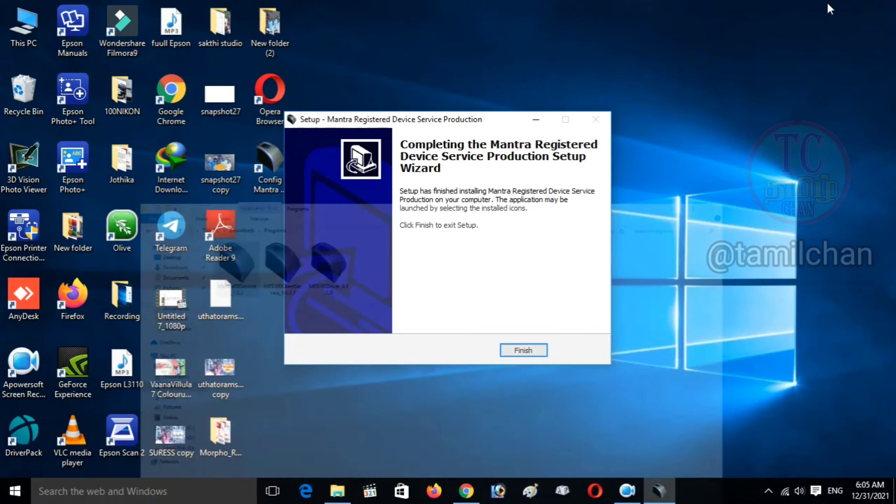
{"action": "left_click", "coordinate": [536, 350]}
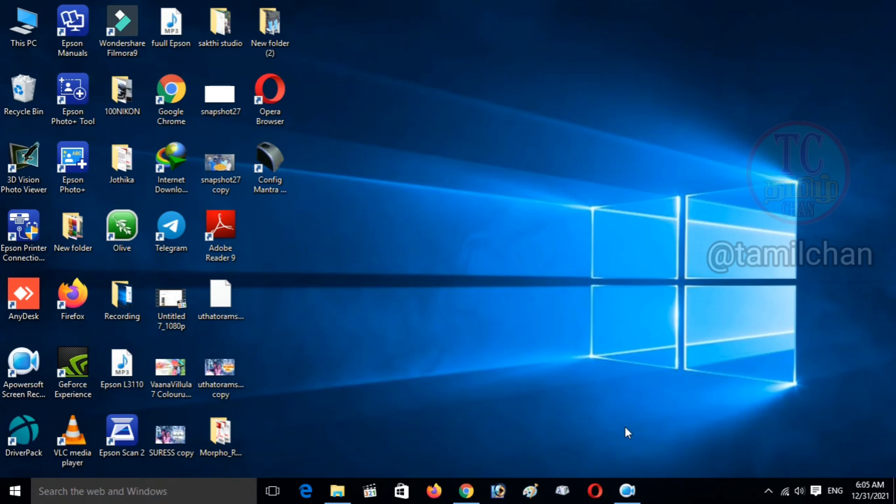
- Search Windows for "SERVICE", open the Services desktop app and maximize its window
{"action": "left_click", "coordinate": [467, 491]}
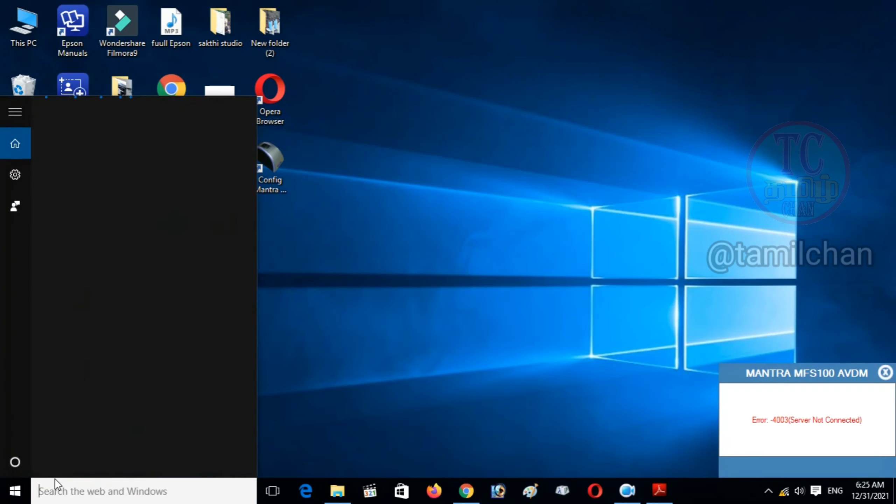
{"action": "type", "text": "SE"}
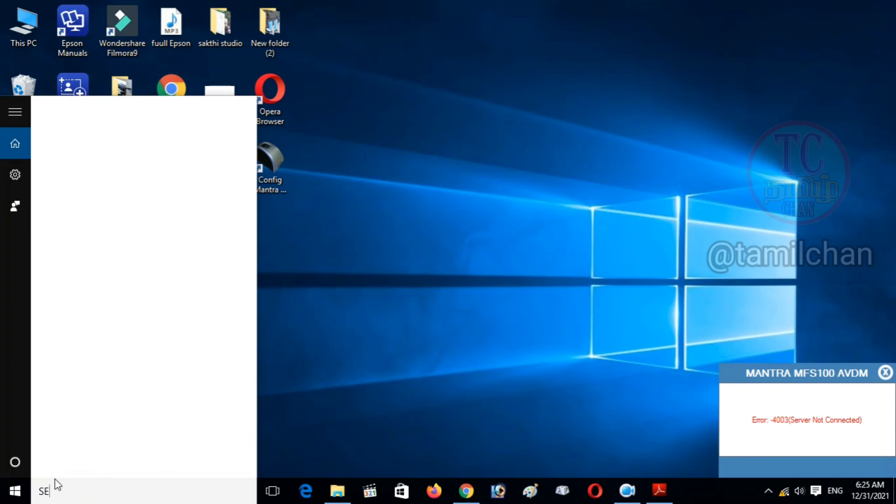
{"action": "type", "text": "RVICE"}
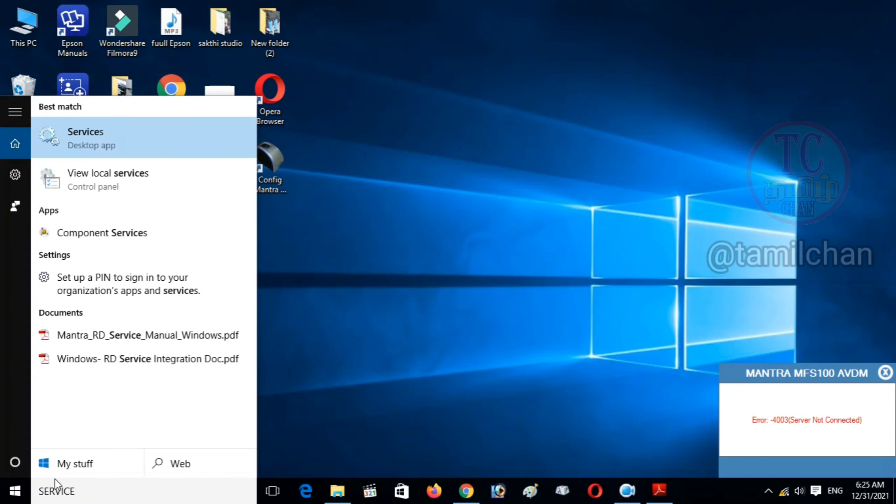
{"action": "left_click", "coordinate": [87, 137]}
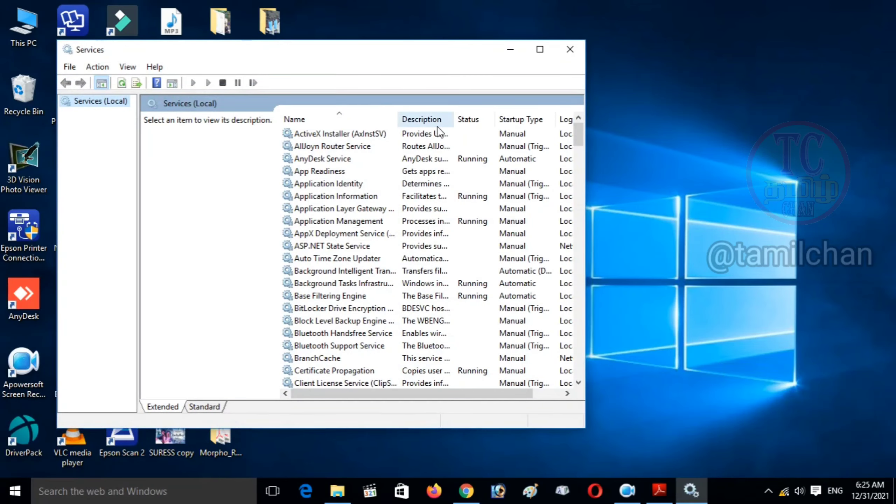
{"action": "left_click", "coordinate": [538, 50]}
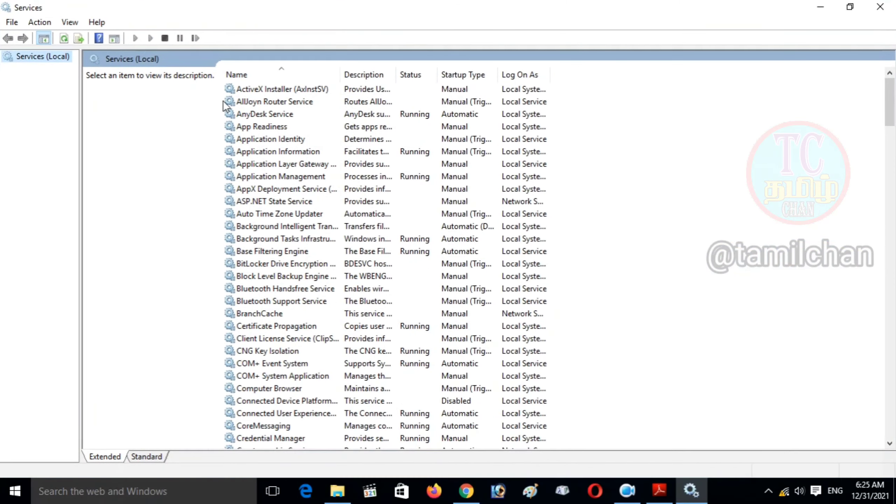
- Locate the Mantra AVDM service, stop it and start it again, and minimize the Services window
{"action": "left_click", "coordinate": [272, 90]}
{"action": "key", "text": "m"}
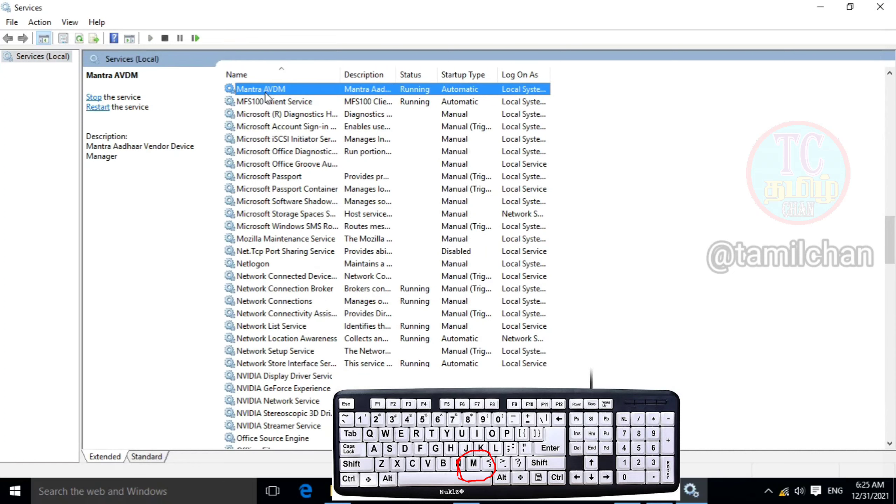
{"action": "double_click", "coordinate": [264, 92]}
{"action": "left_click", "coordinate": [571, 92]}
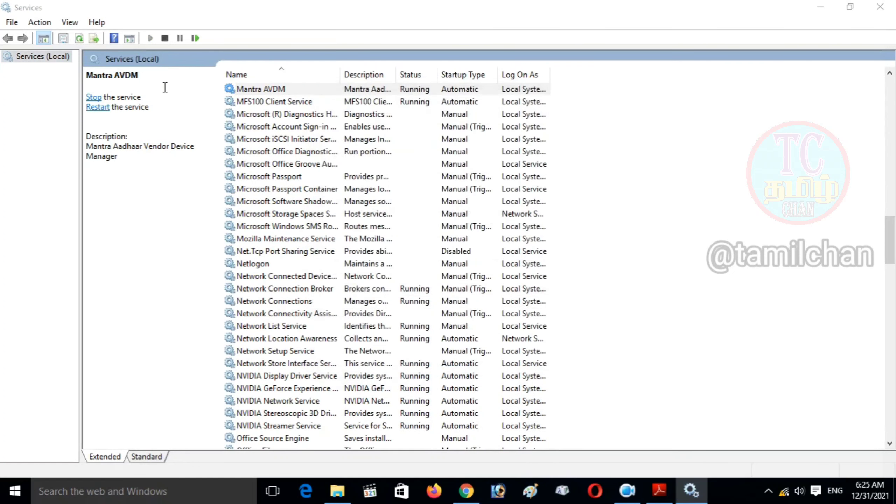
{"action": "left_click", "coordinate": [94, 98]}
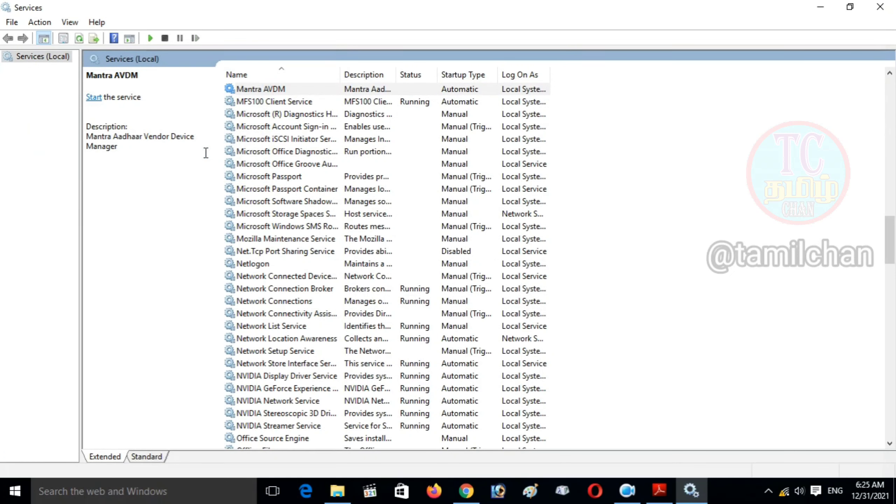
{"action": "left_click", "coordinate": [89, 98]}
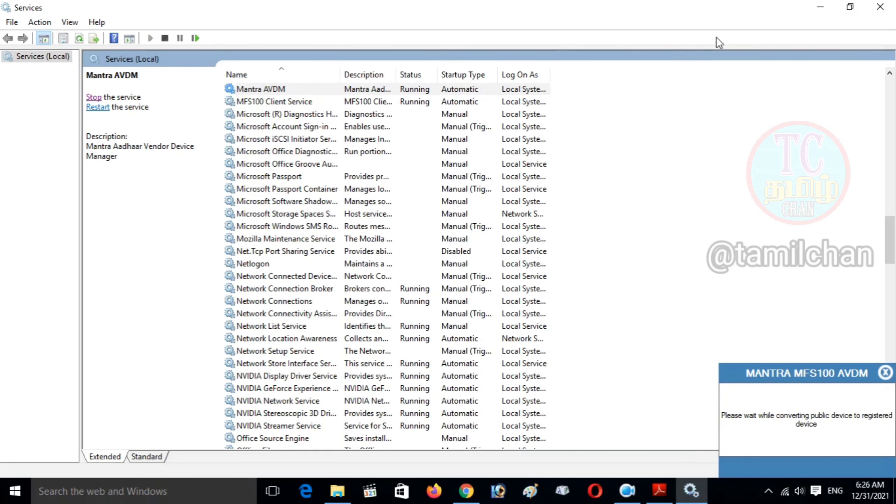
{"action": "left_click", "coordinate": [820, 7]}
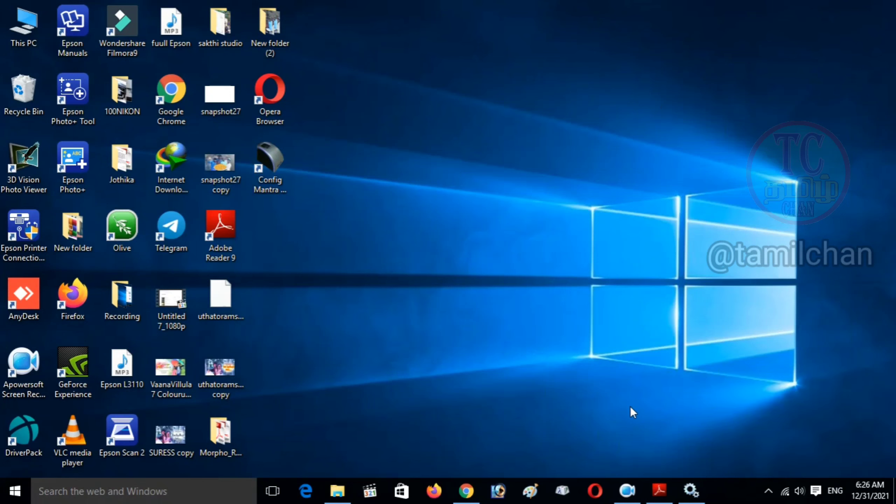
- Try to get the device info and capture a fingerprint on Mantra's MFS100 web demo page in Chrome, dismissing the alerts
{"action": "left_click", "coordinate": [445, 429]}
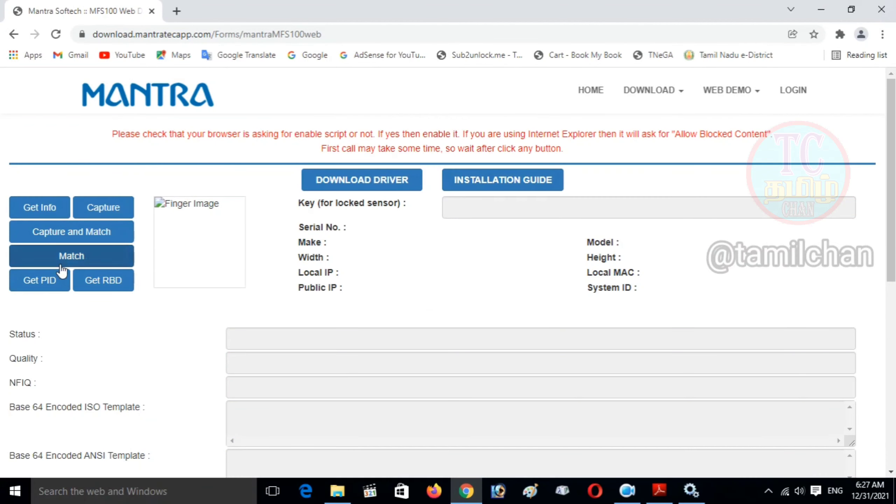
{"action": "left_click", "coordinate": [40, 209]}
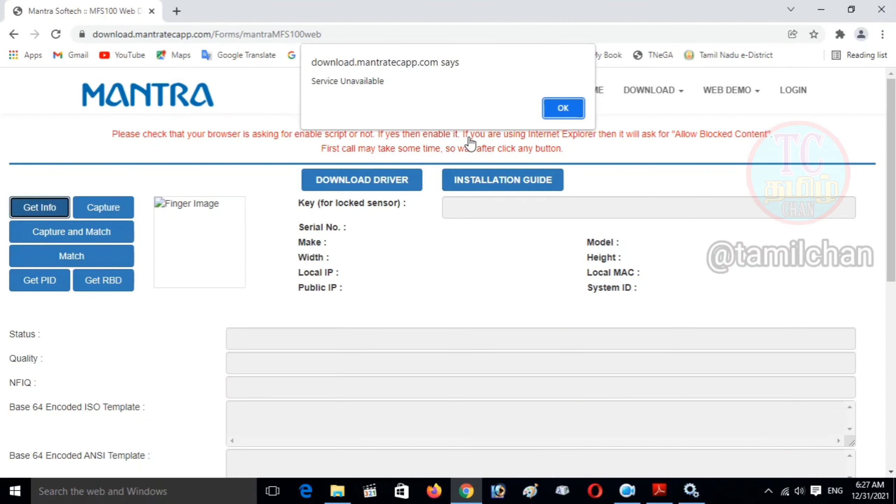
{"action": "left_click", "coordinate": [550, 106]}
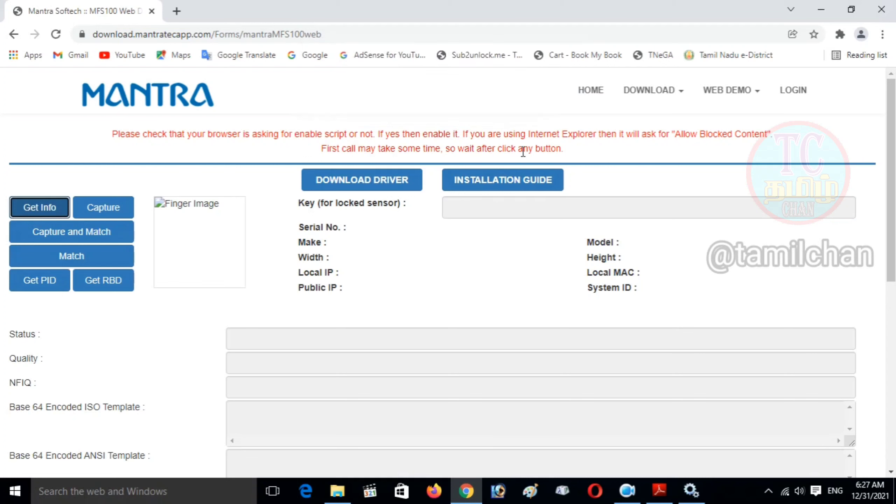
{"action": "left_click", "coordinate": [94, 221]}
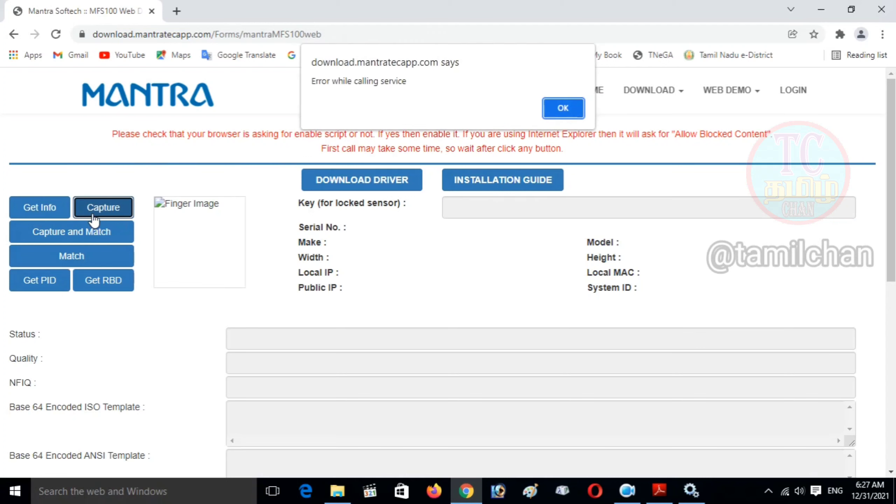
{"action": "left_click", "coordinate": [572, 106]}
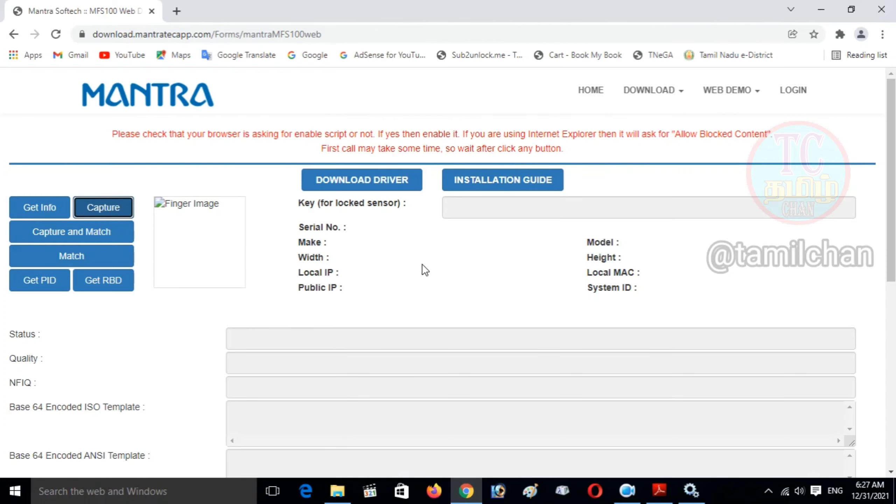
- Try to get the MFS100 device info again on the web demo page, dismissing the alert
{"action": "scroll", "coordinate": [429, 262], "scroll_direction": "down", "scroll_amount": 1}
{"action": "scroll", "coordinate": [429, 262], "scroll_direction": "up", "scroll_amount": 1}
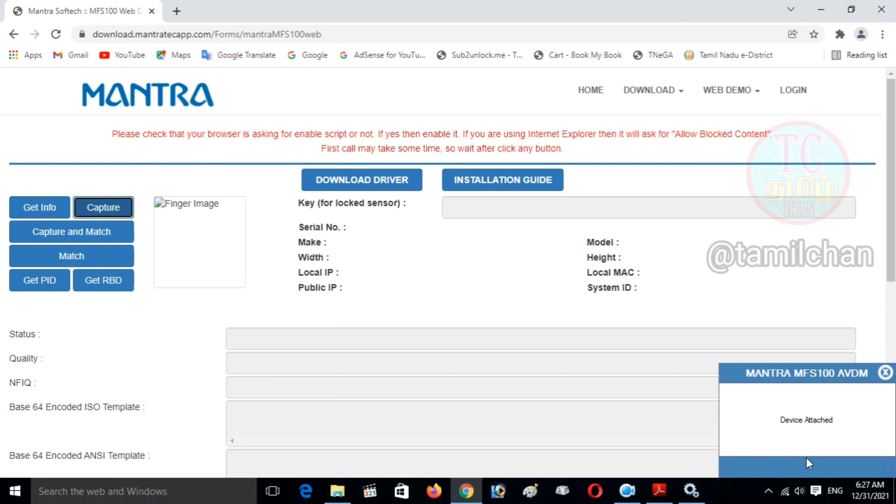
{"action": "left_click", "coordinate": [38, 207]}
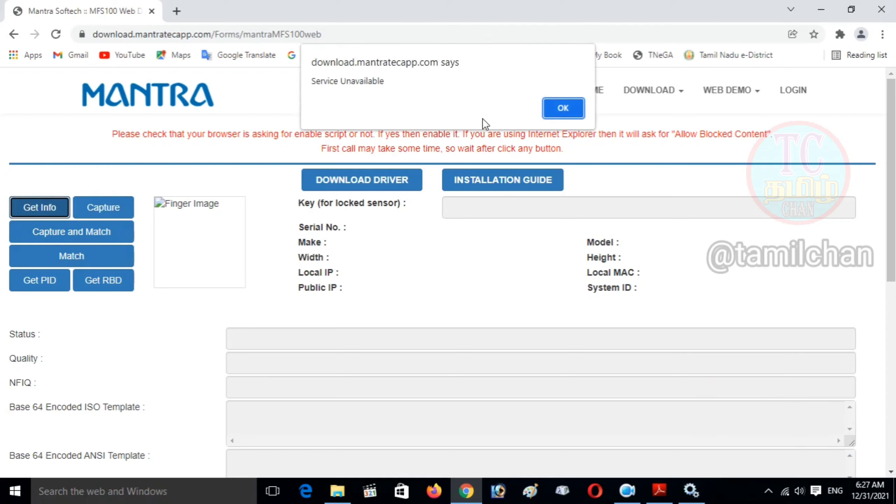
{"action": "left_click", "coordinate": [548, 111]}
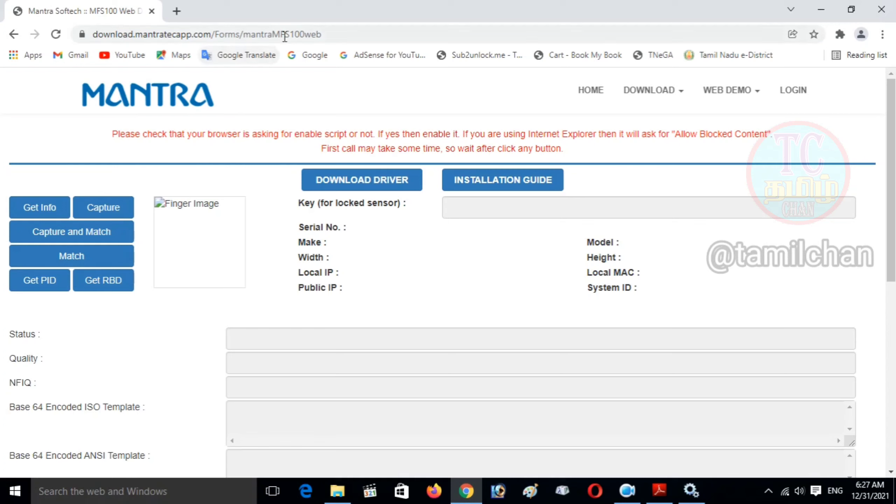
{"action": "left_click_drag", "start_coordinate": [212, 34], "coordinate": [60, 34]}
{"action": "key", "text": "ctrl+c"}
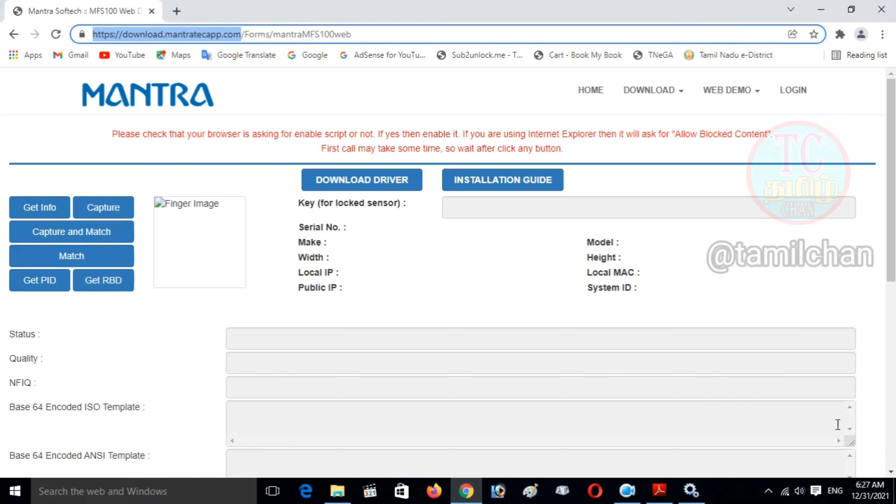
{"action": "left_click", "coordinate": [821, 9]}
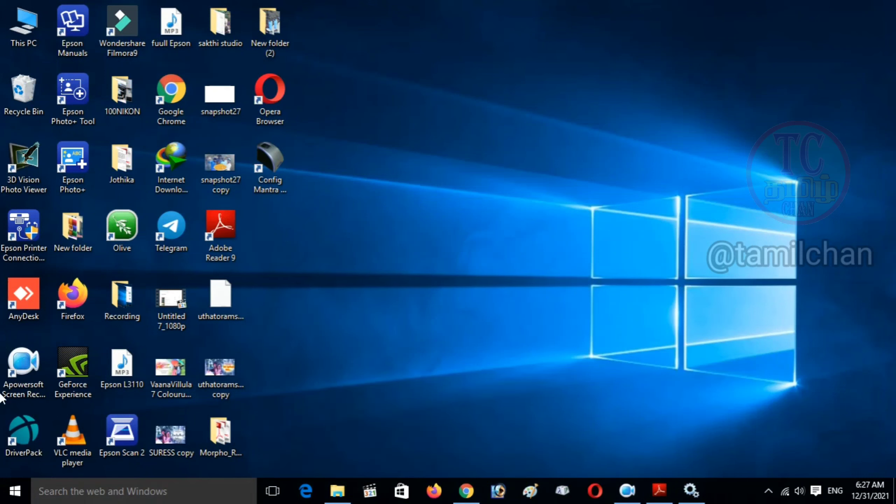
- Search Windows for "FIRW" and open the Windows Firewall control panel
{"action": "double_click", "coordinate": [18, 43]}
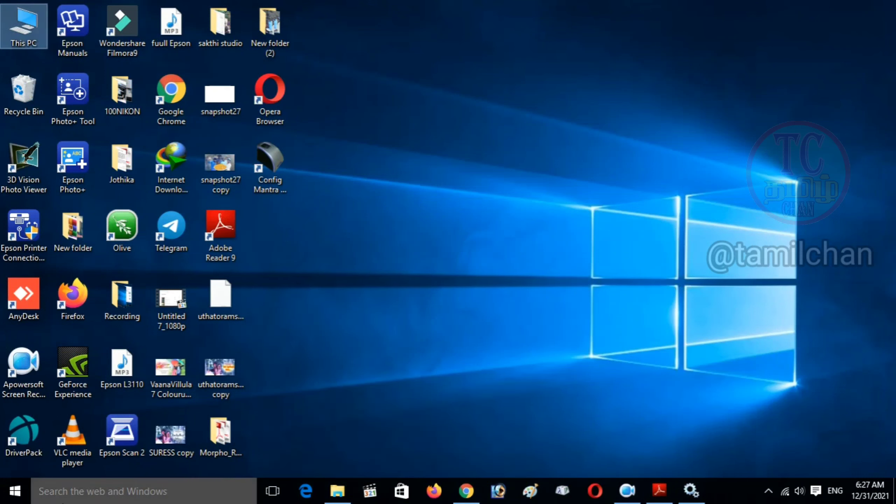
{"action": "left_click", "coordinate": [72, 493]}
{"action": "type", "text": "F"}
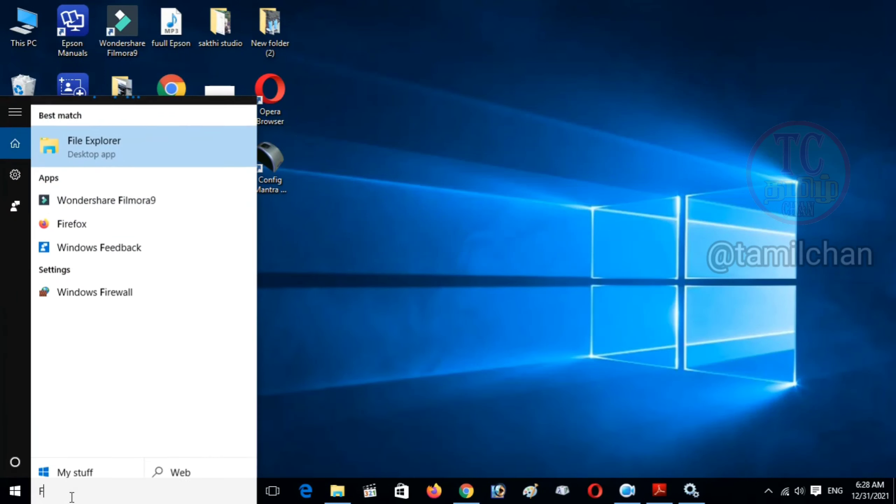
{"action": "type", "text": "IRW"}
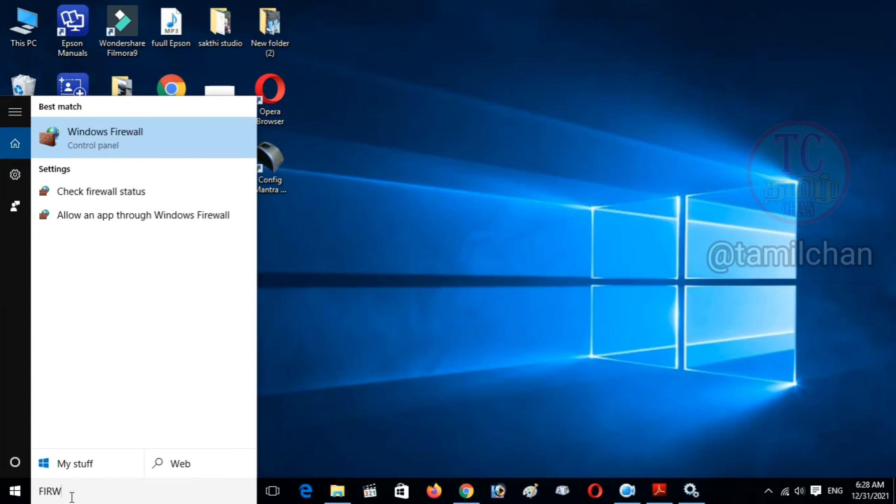
{"action": "left_click", "coordinate": [107, 143]}
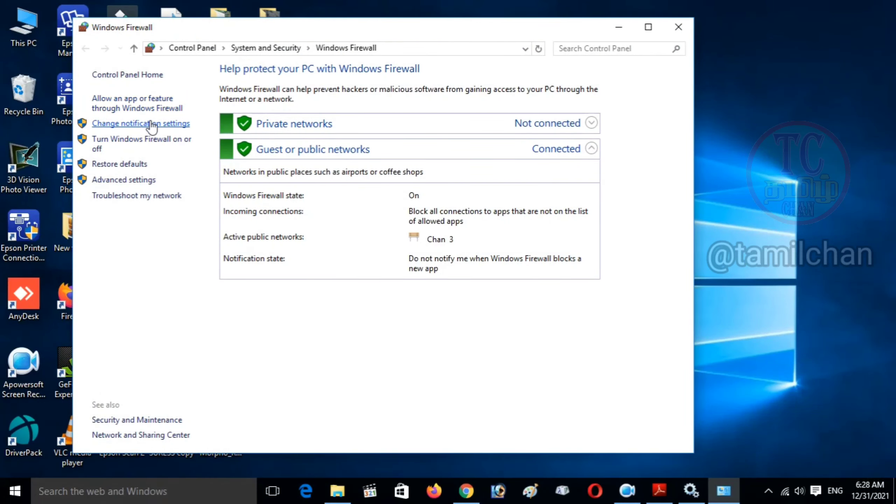
- Turn off Windows Firewall for both private and public networks, apply the settings and close the firewall window
{"action": "left_click", "coordinate": [150, 124]}
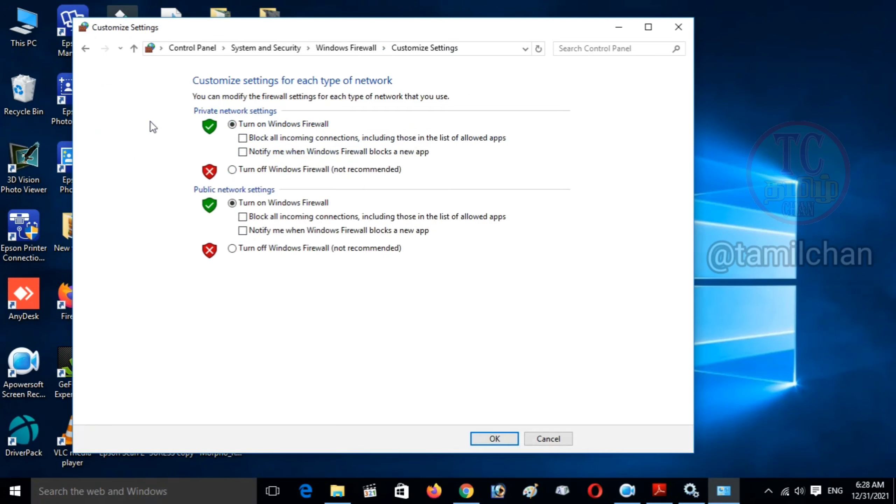
{"action": "left_click", "coordinate": [251, 172]}
{"action": "left_click", "coordinate": [249, 246]}
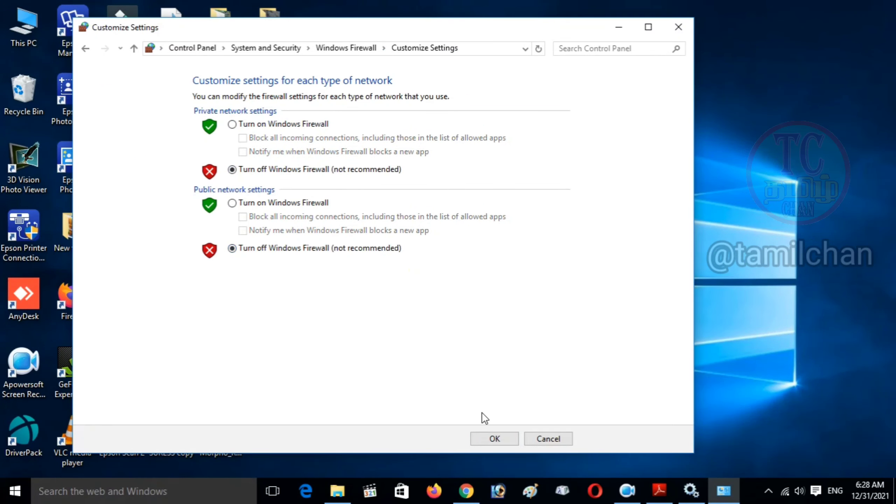
{"action": "left_click", "coordinate": [492, 439]}
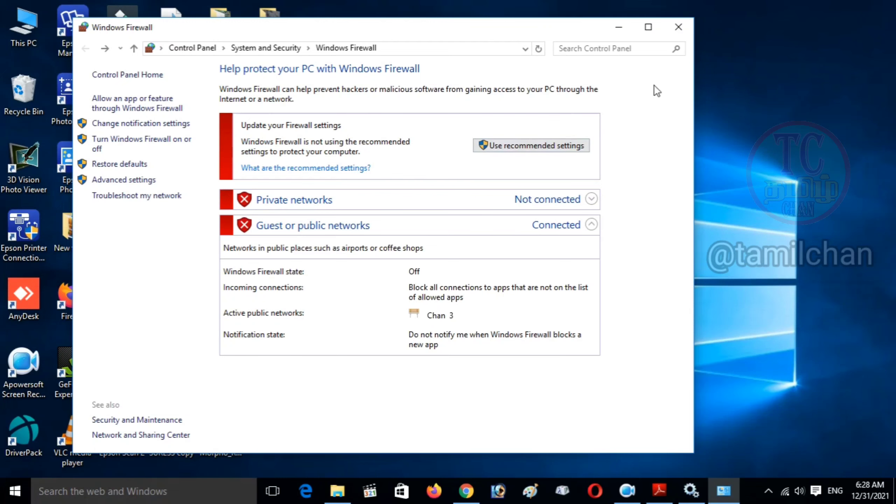
{"action": "left_click", "coordinate": [678, 27]}
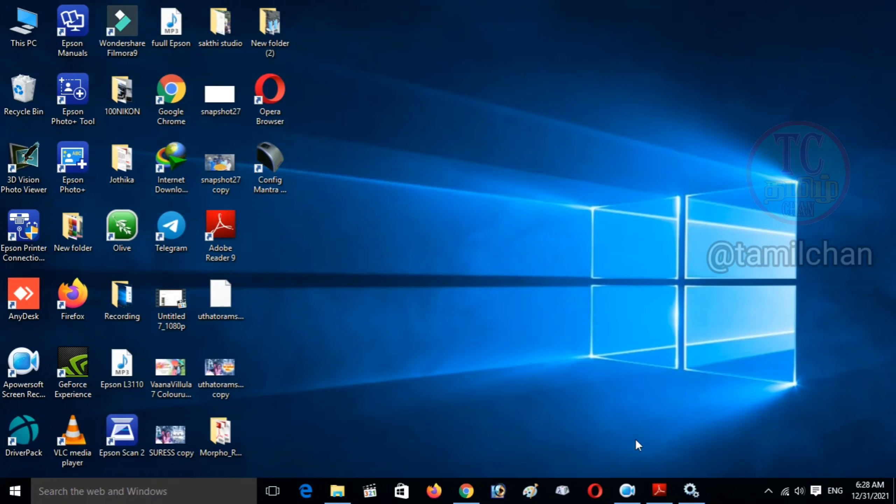
{"action": "left_click", "coordinate": [465, 491]}
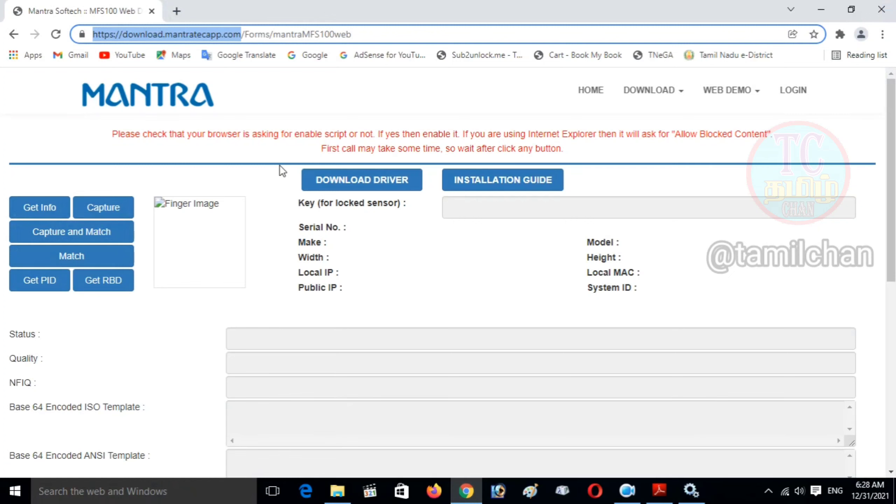
{"action": "left_click", "coordinate": [822, 9]}
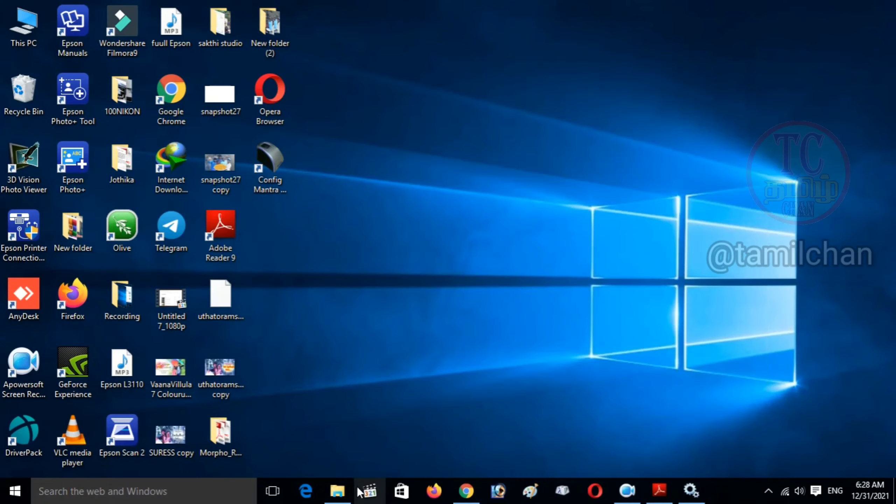
{"action": "left_click", "coordinate": [304, 490]}
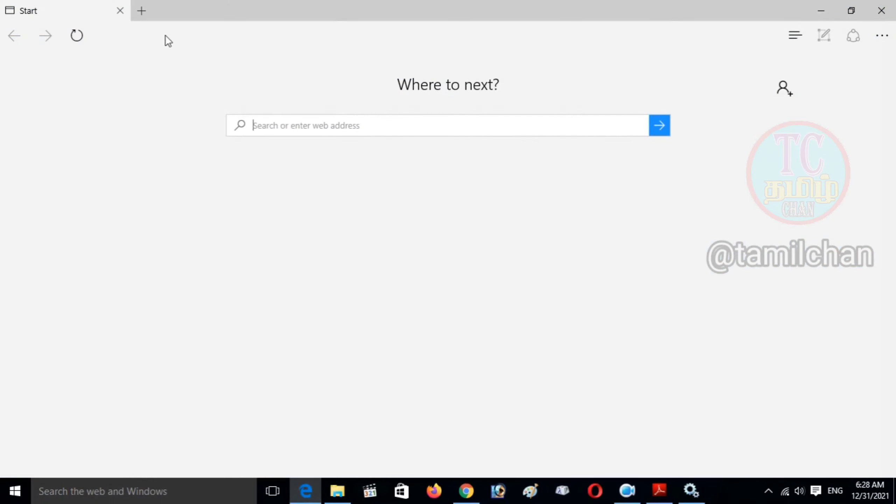
{"action": "left_click", "coordinate": [184, 27]}
{"action": "key", "text": "ctrl+v"}
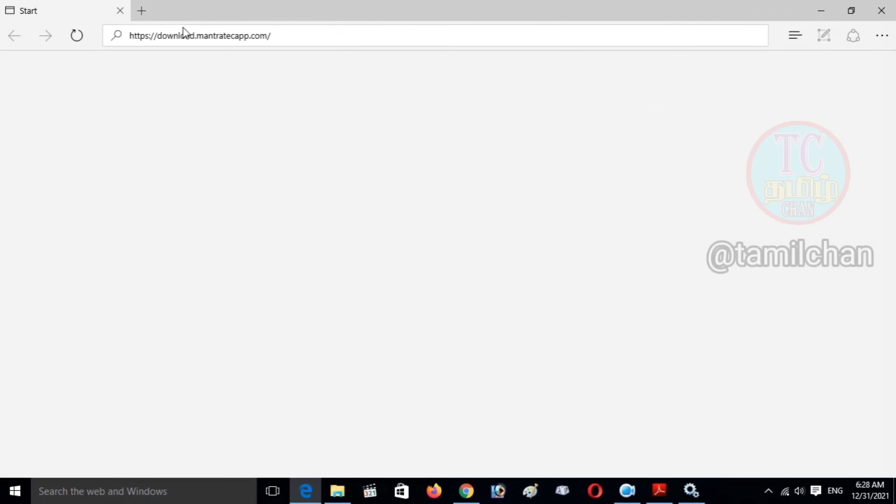
{"action": "key", "text": "Return"}
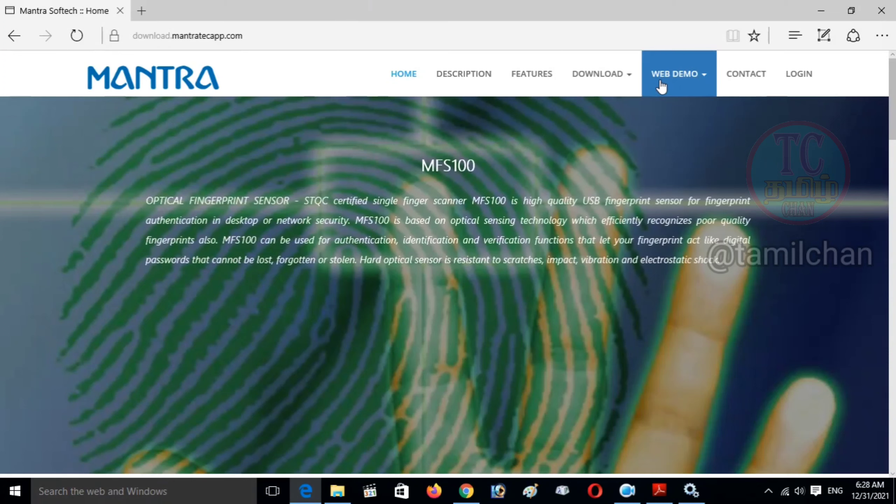
{"action": "left_click", "coordinate": [660, 83]}
{"action": "left_click", "coordinate": [661, 114]}
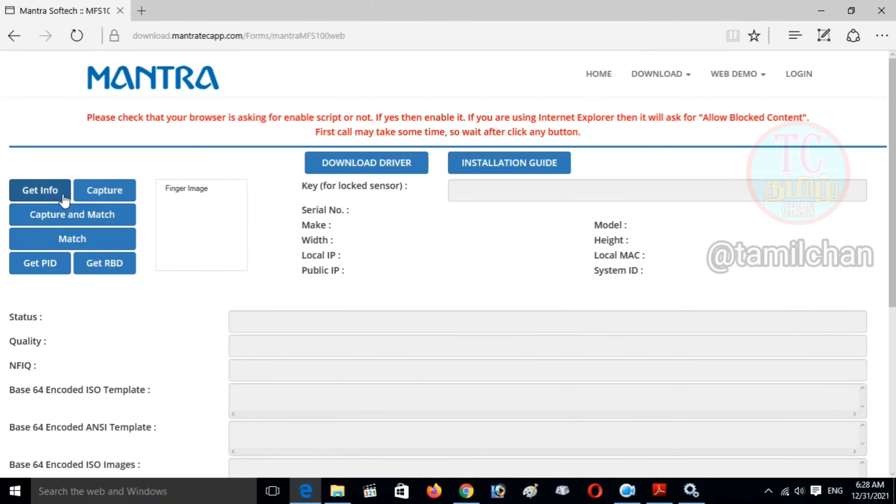
- Get the scanner's device info, then capture and match a fingerprint on the demo page, dismissing the alert and minimizing Edge
{"action": "left_click", "coordinate": [63, 199]}
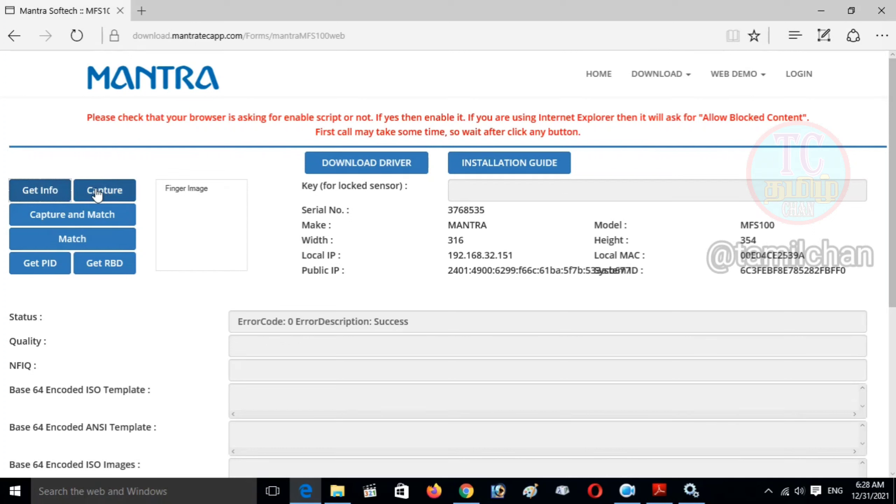
{"action": "left_click", "coordinate": [96, 193]}
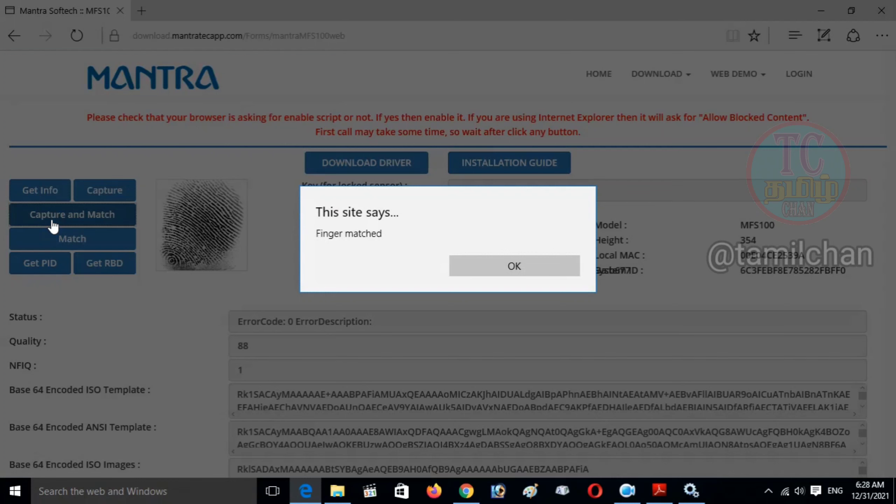
{"action": "left_click", "coordinate": [496, 265]}
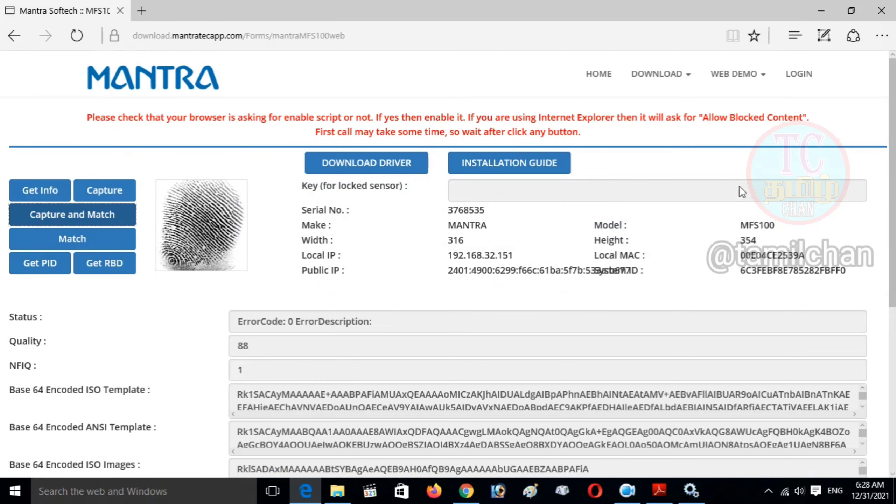
{"action": "left_click", "coordinate": [818, 14]}
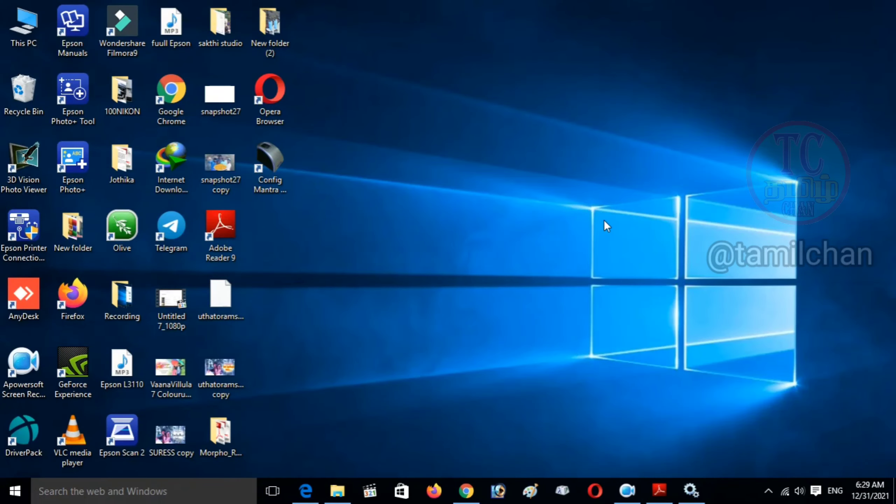